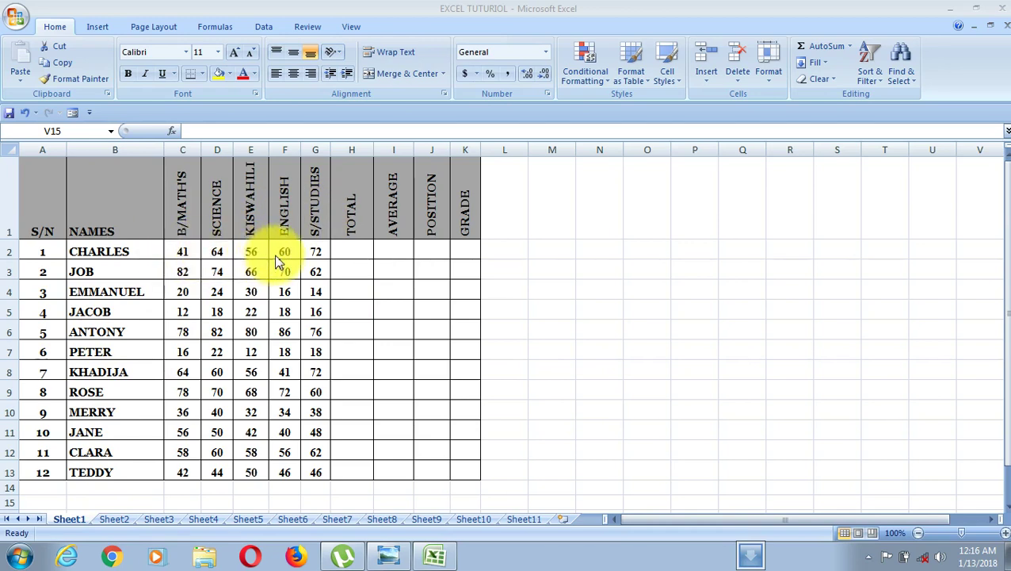
Step: Try an AutoSum total of the first student's marks into H2, then undo it
left_click(342, 248)
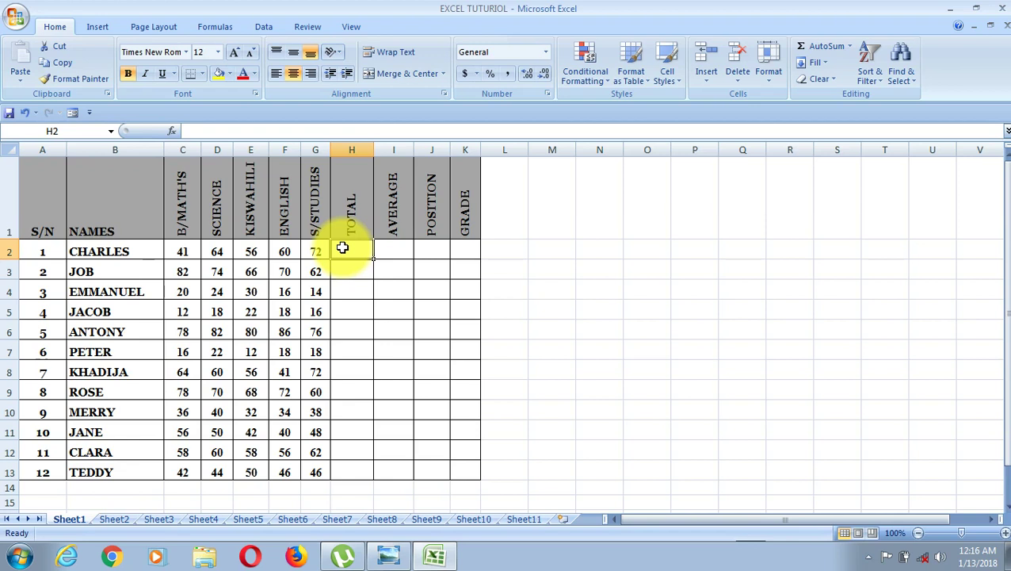
type("=")
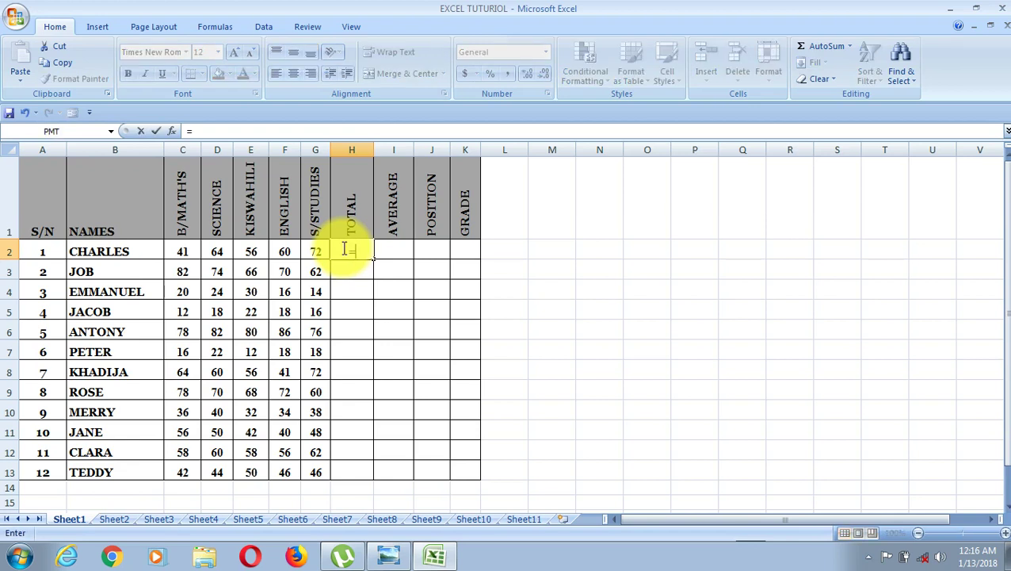
key("BackSpace")
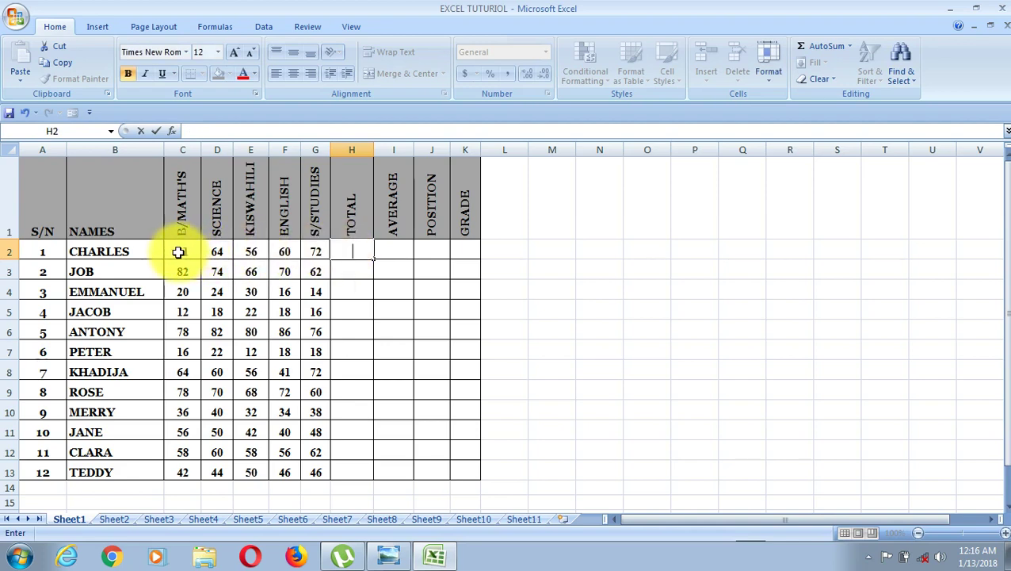
left_click_drag(178, 252, 309, 251)
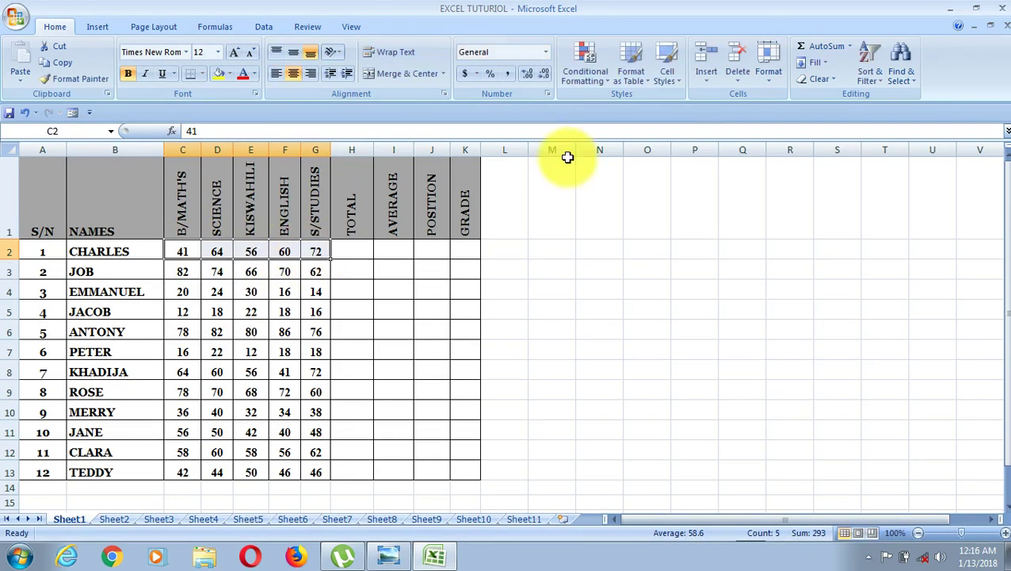
left_click(852, 47)
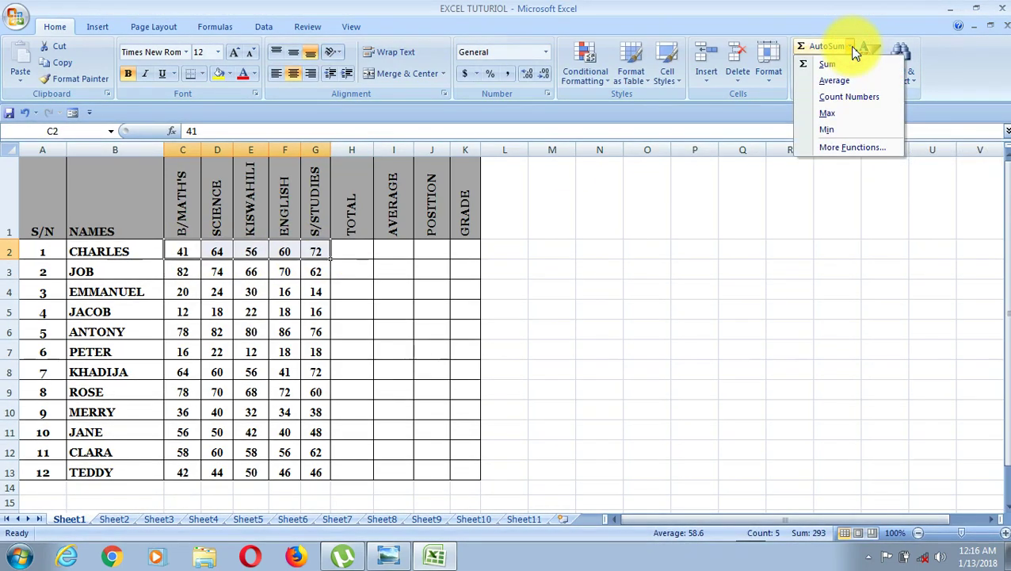
left_click(829, 66)
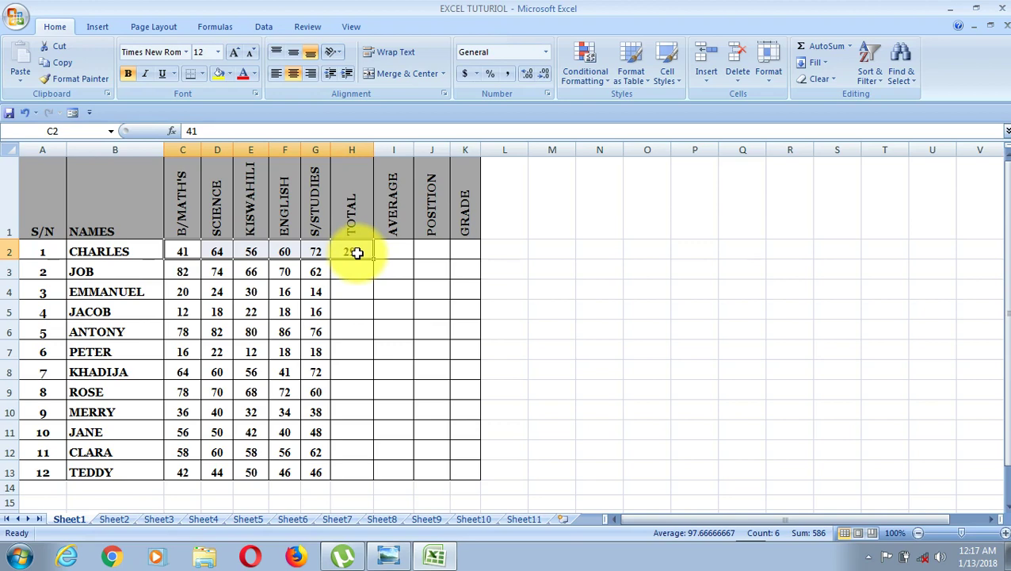
left_click(25, 114)
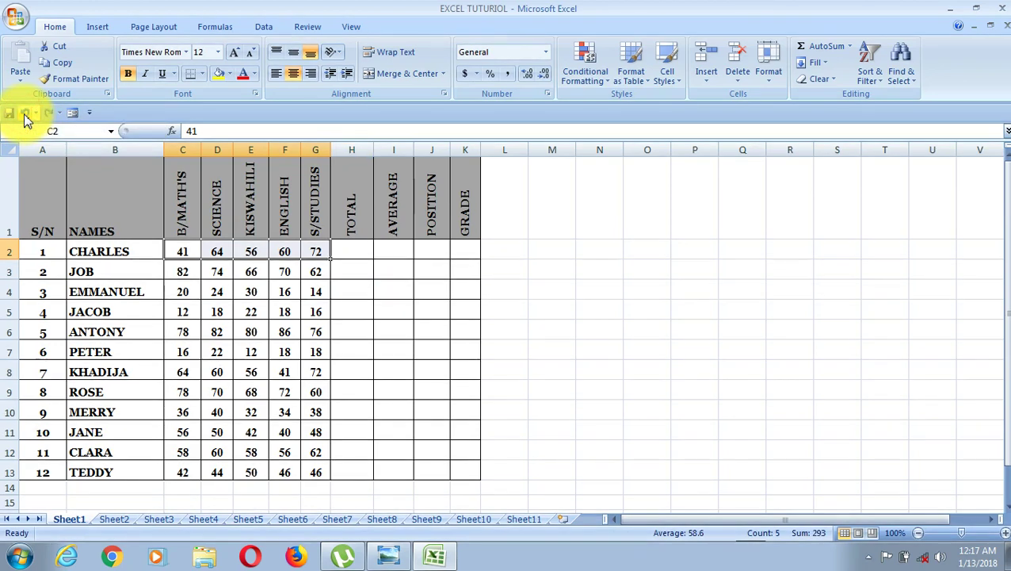
Step: In H2, start =SUM( with the C2, D2, E2 and F2 marks separated by commas
left_click(354, 251)
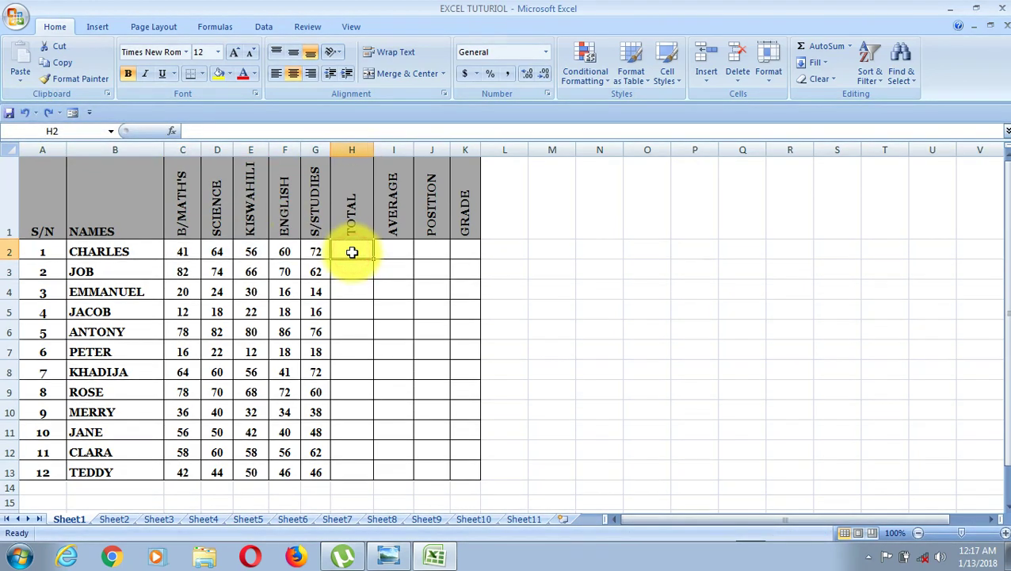
type("=")
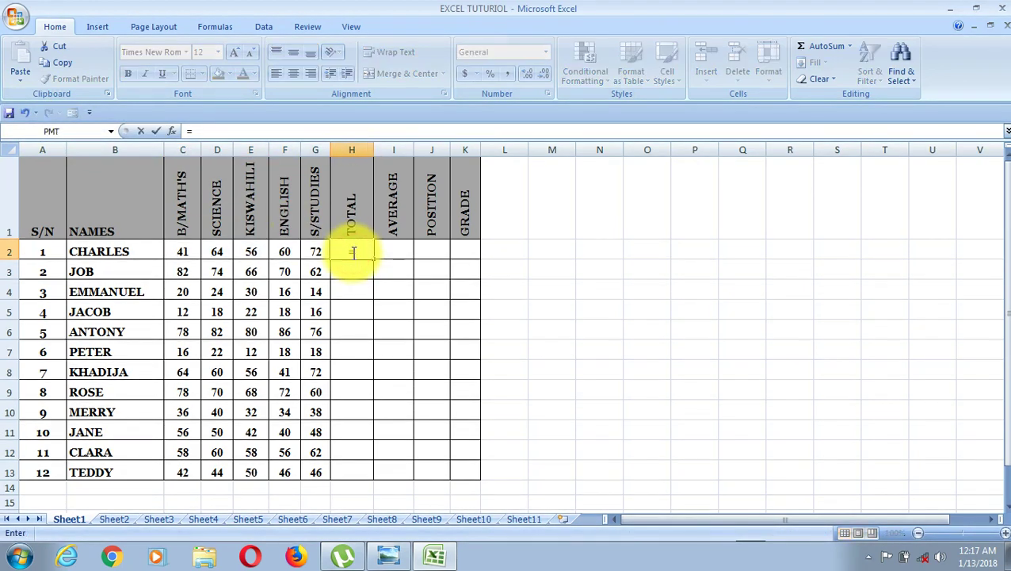
type("SU")
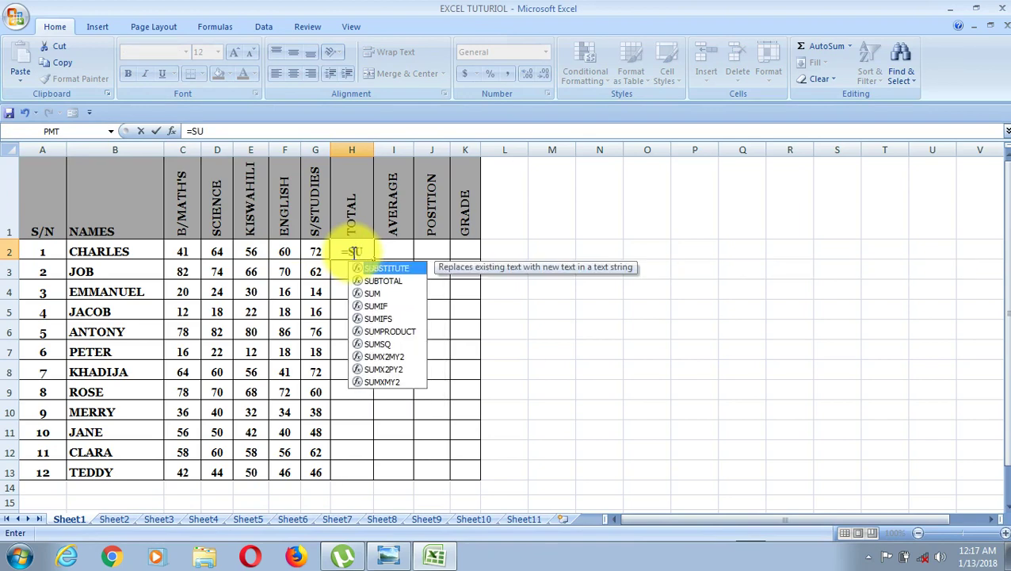
double_click(369, 293)
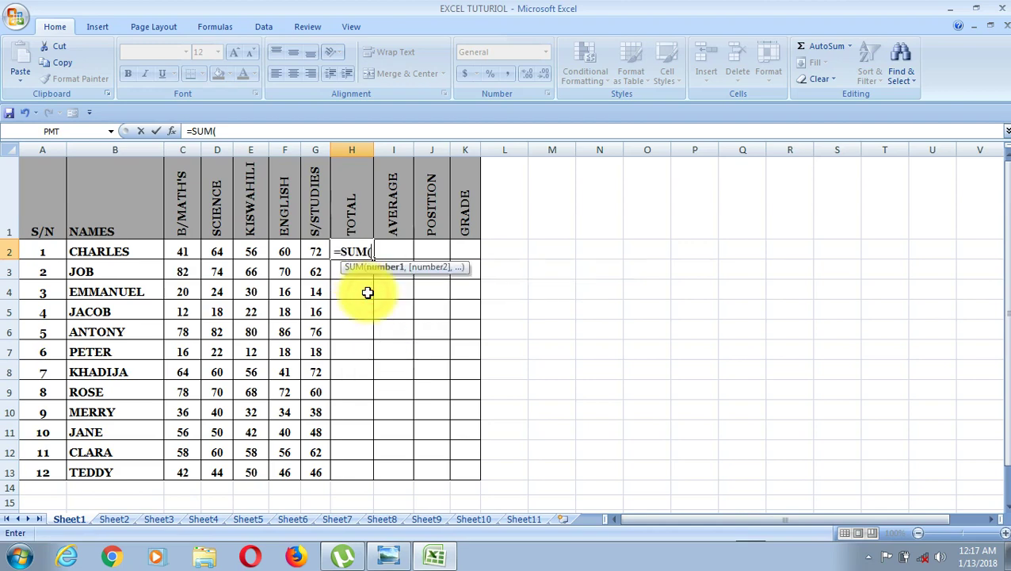
left_click(180, 252)
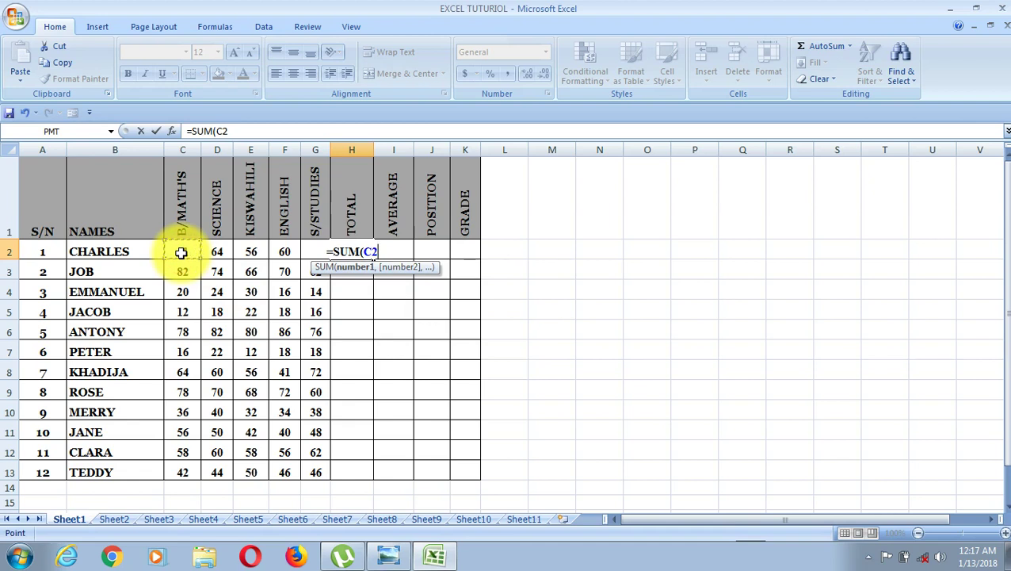
type(",")
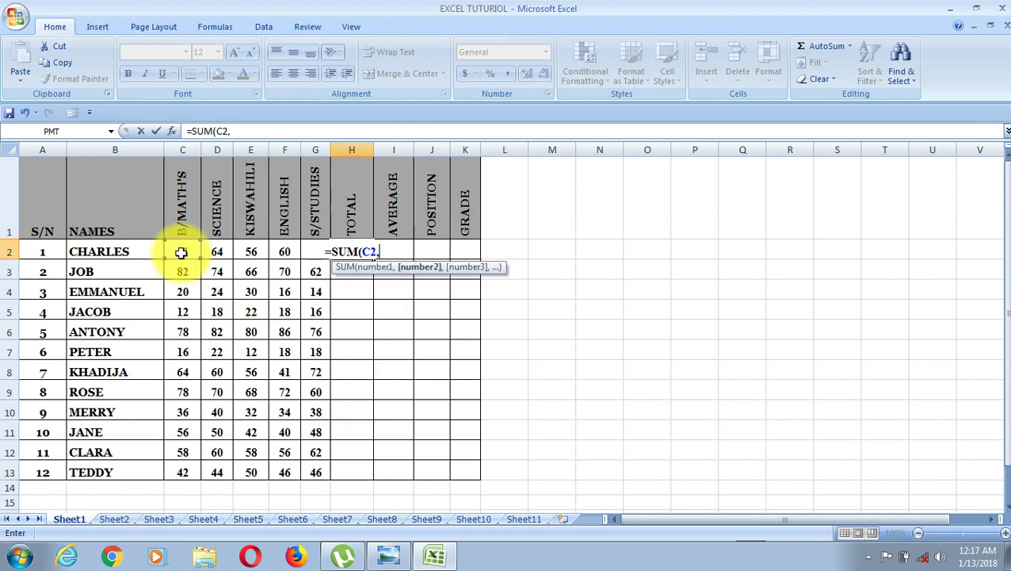
left_click(220, 252)
type(",")
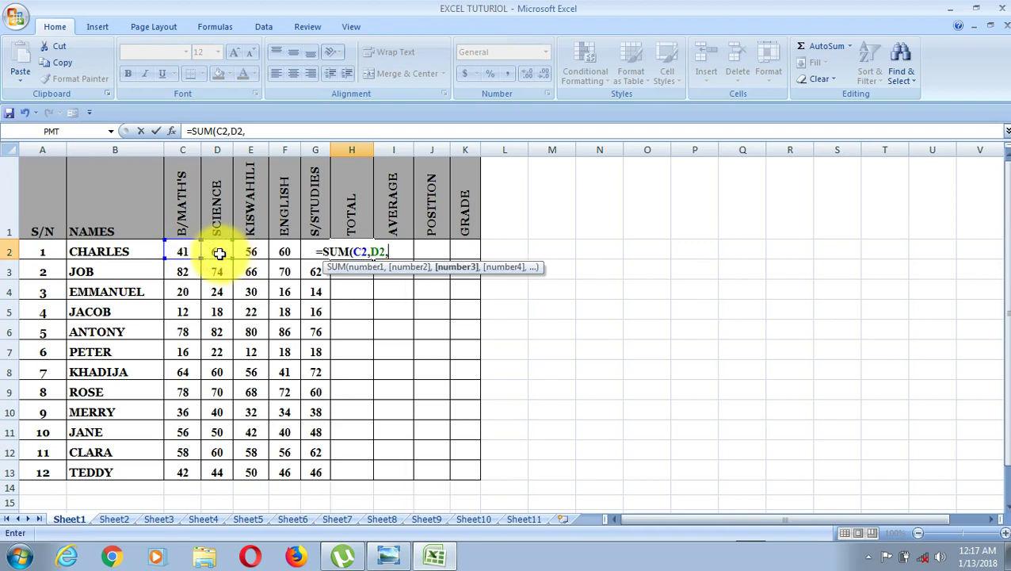
left_click(252, 254)
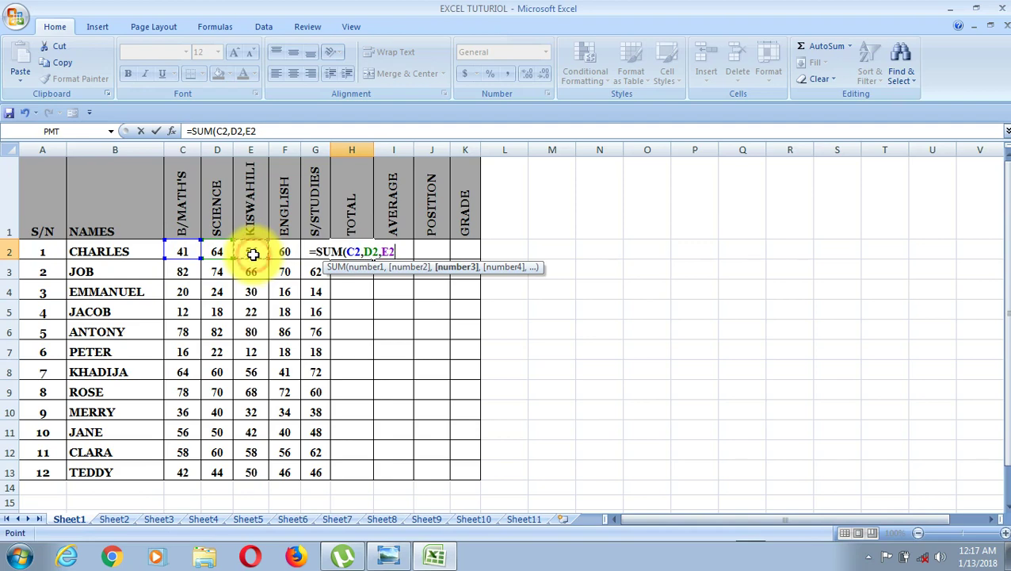
type(",")
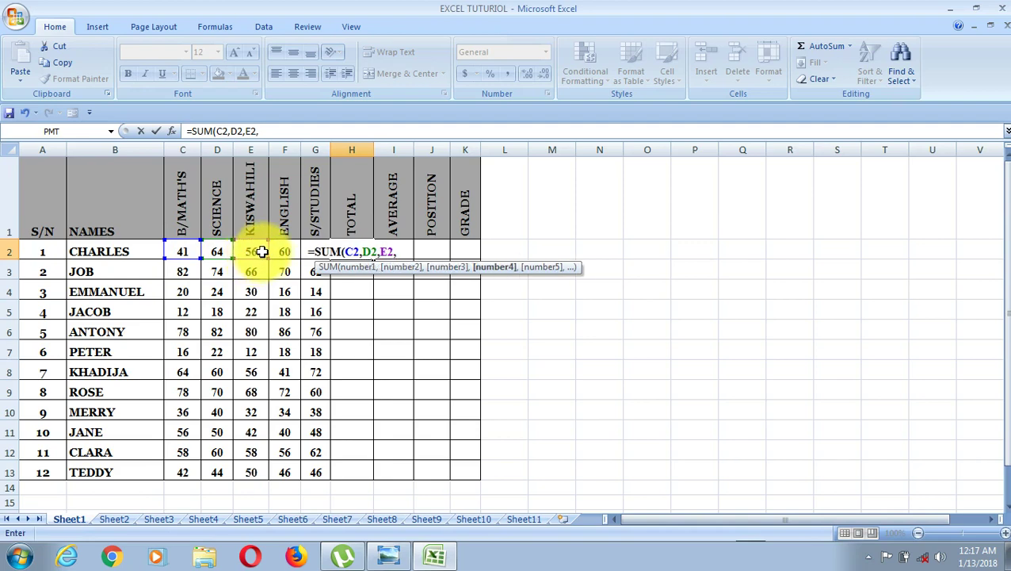
left_click(285, 251)
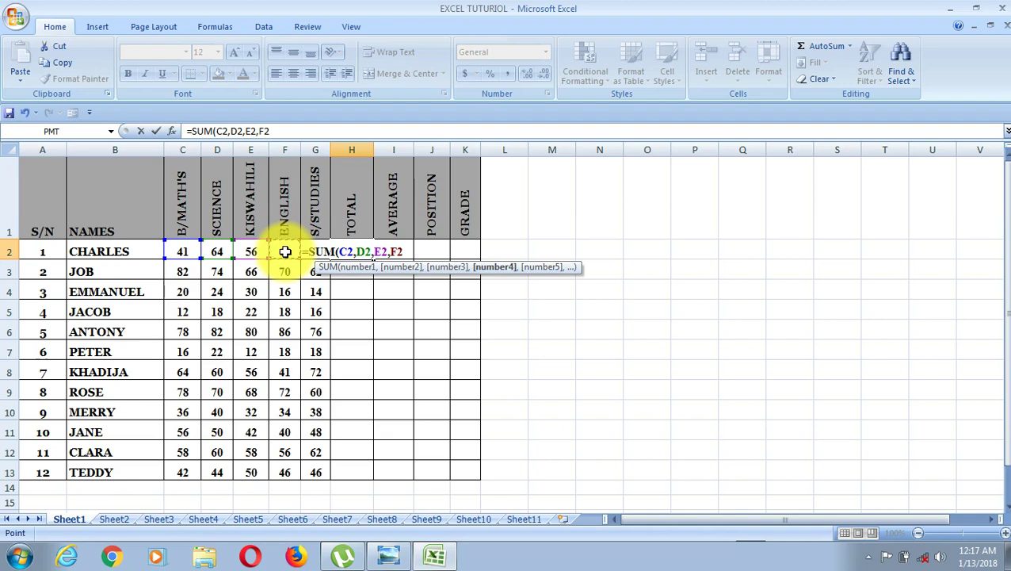
type(",")
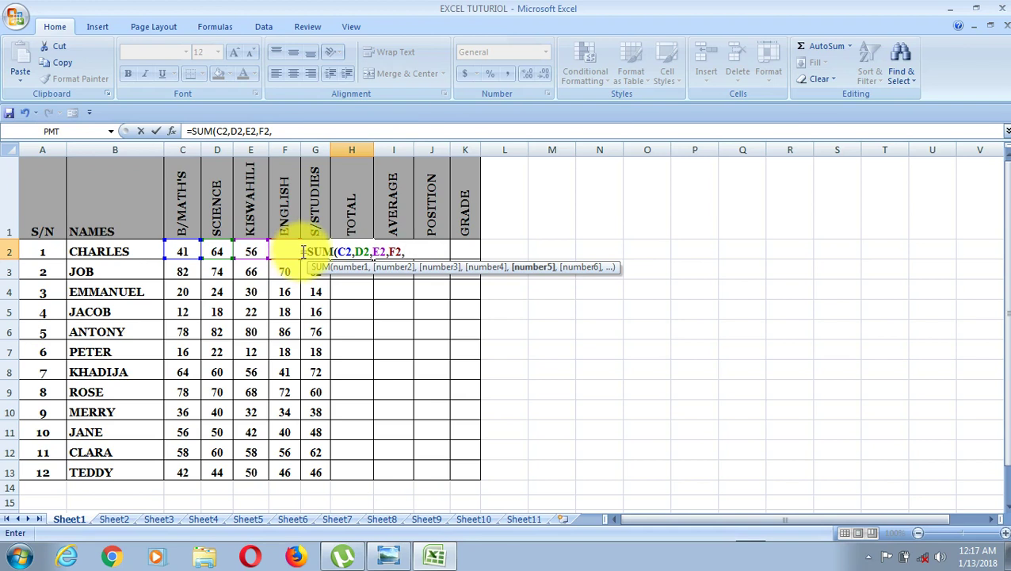
Step: Replace the mistaken I2 reference with G2 and close the SUM parenthesis
key("Right")
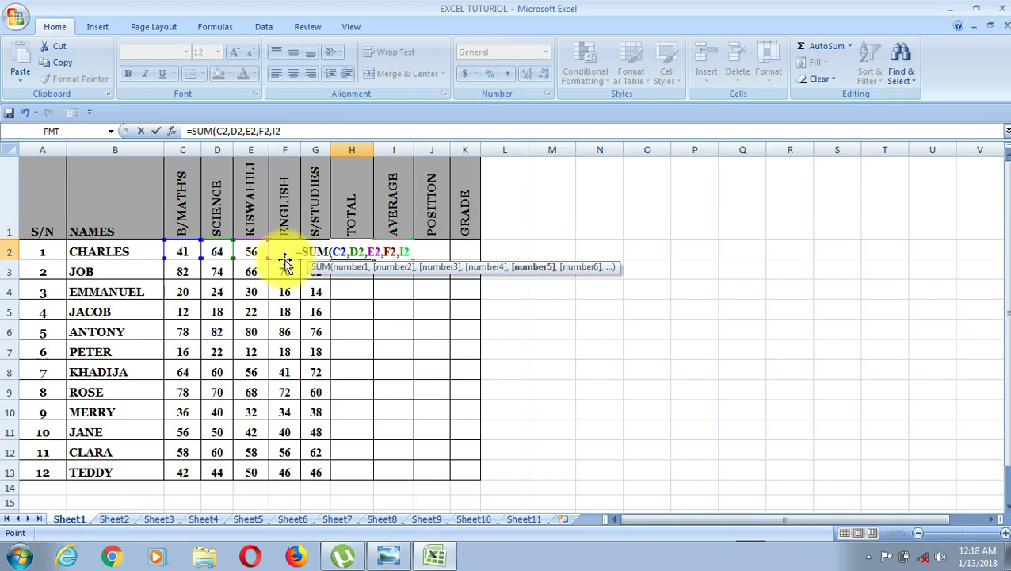
key("BackSpace")
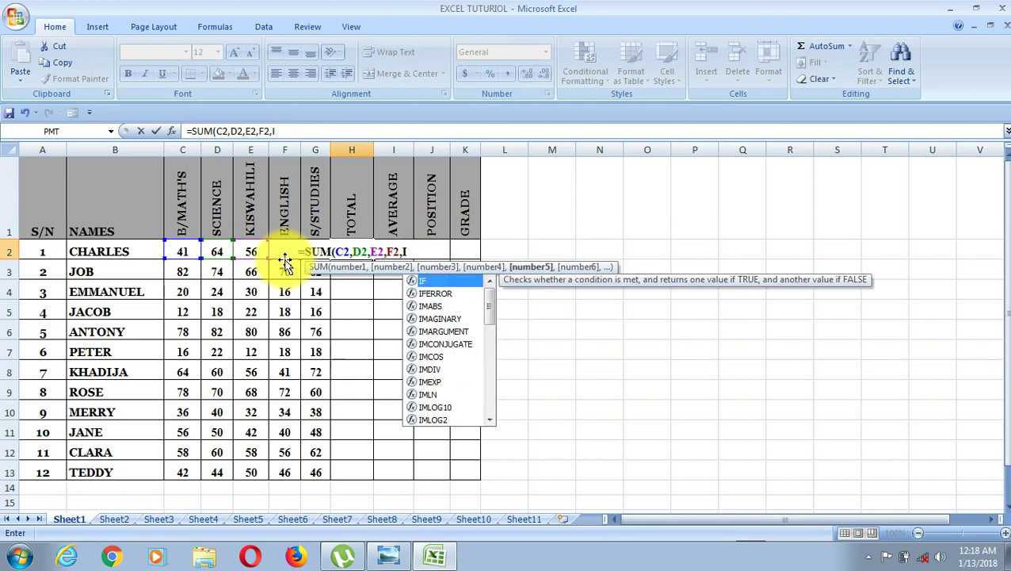
key("BackSpace")
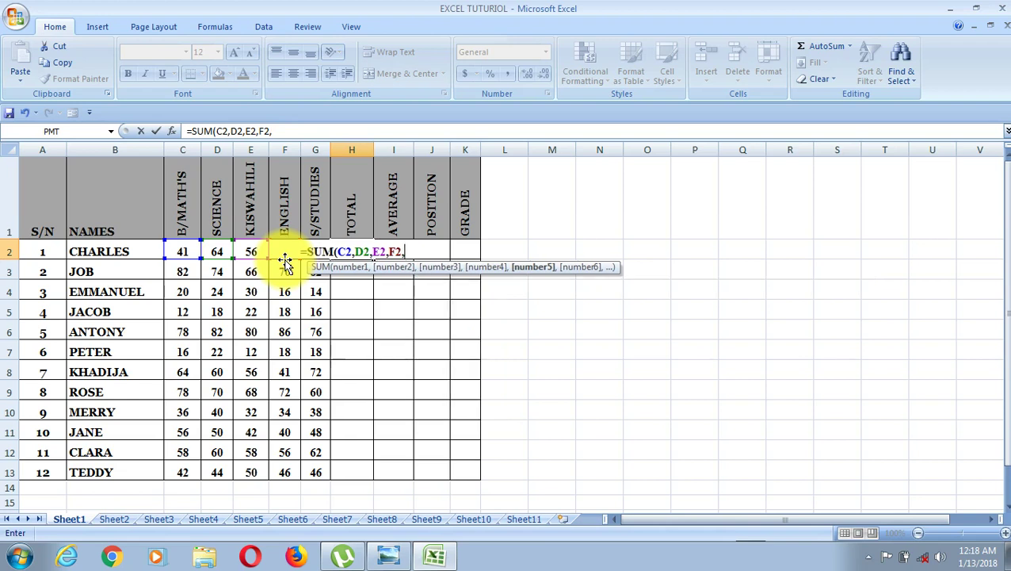
type("G")
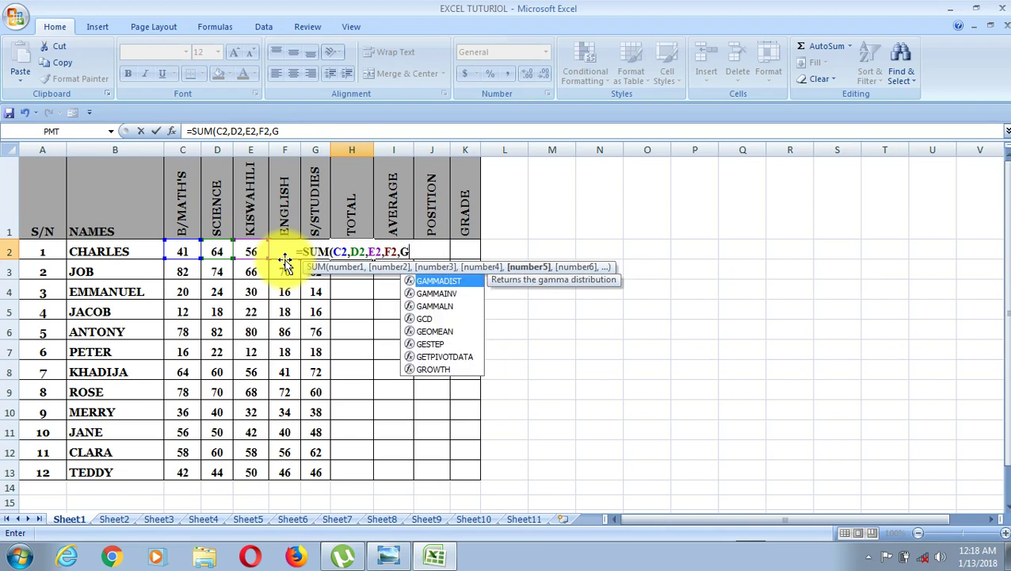
type("2")
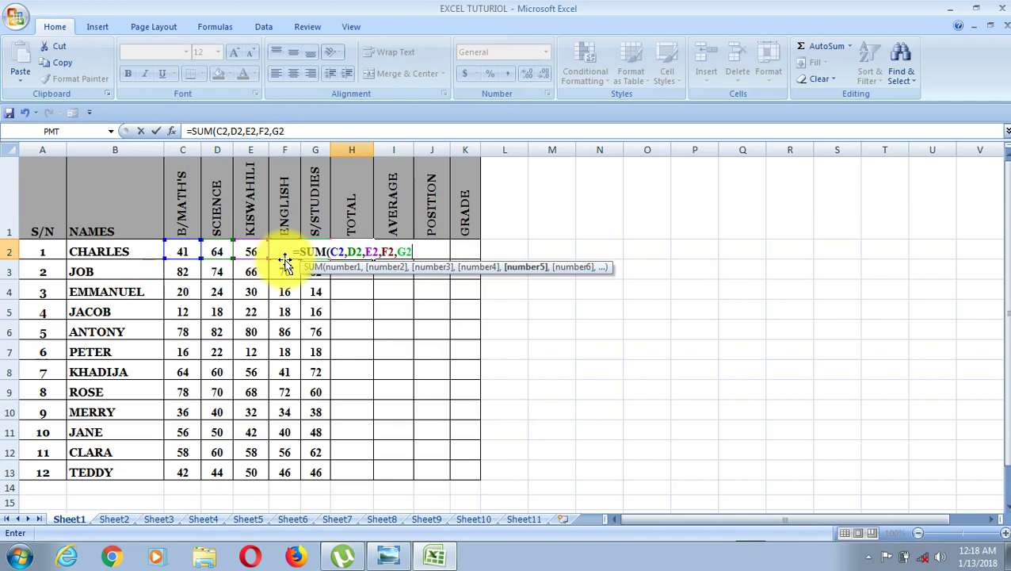
type(")")
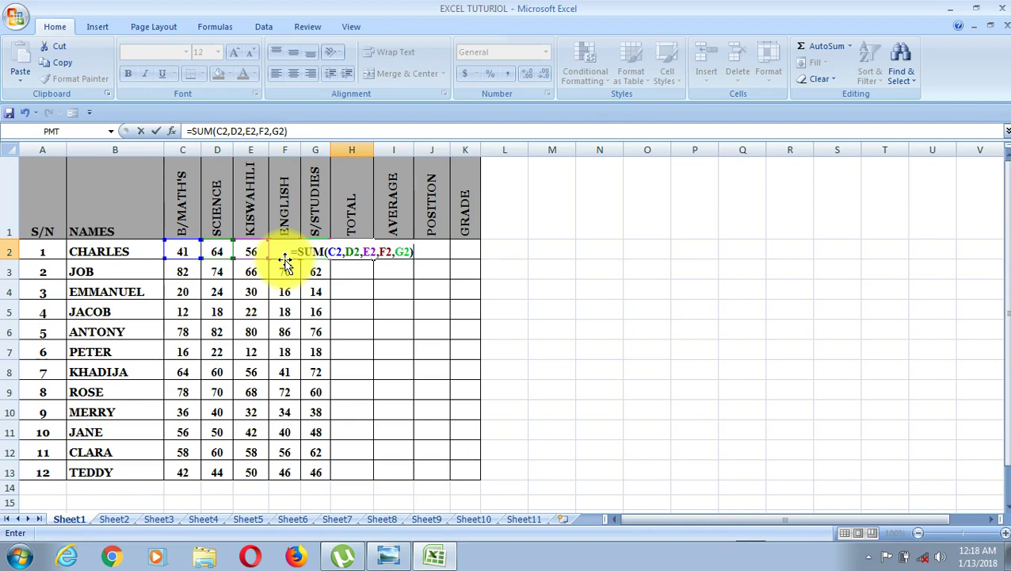
left_click(388, 557)
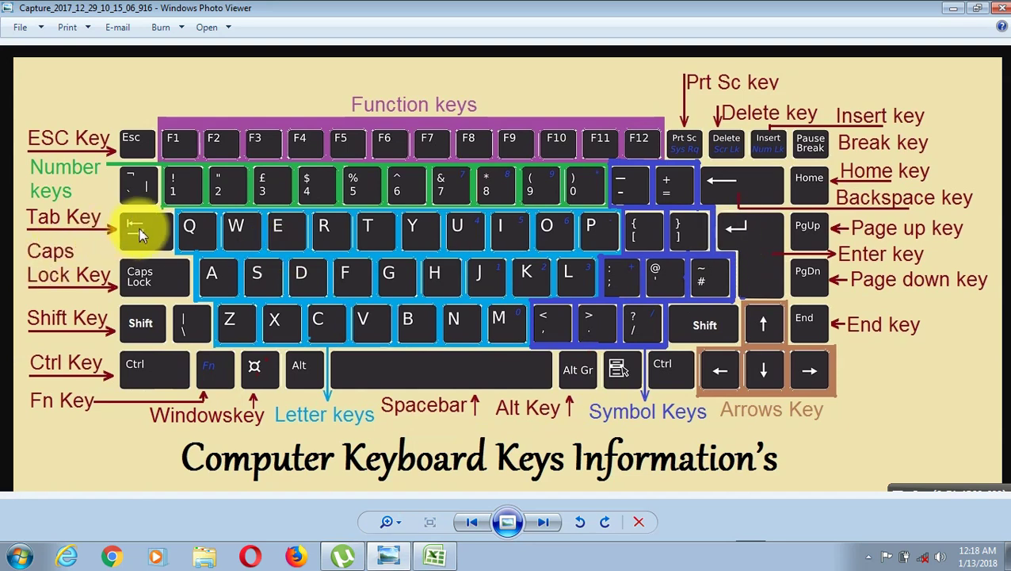
left_click(957, 9)
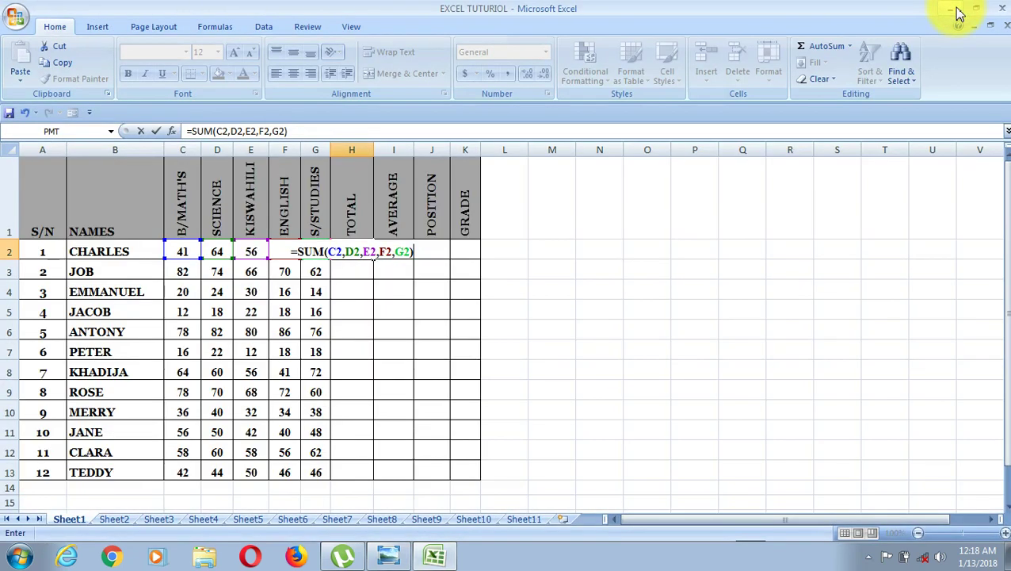
key("Return")
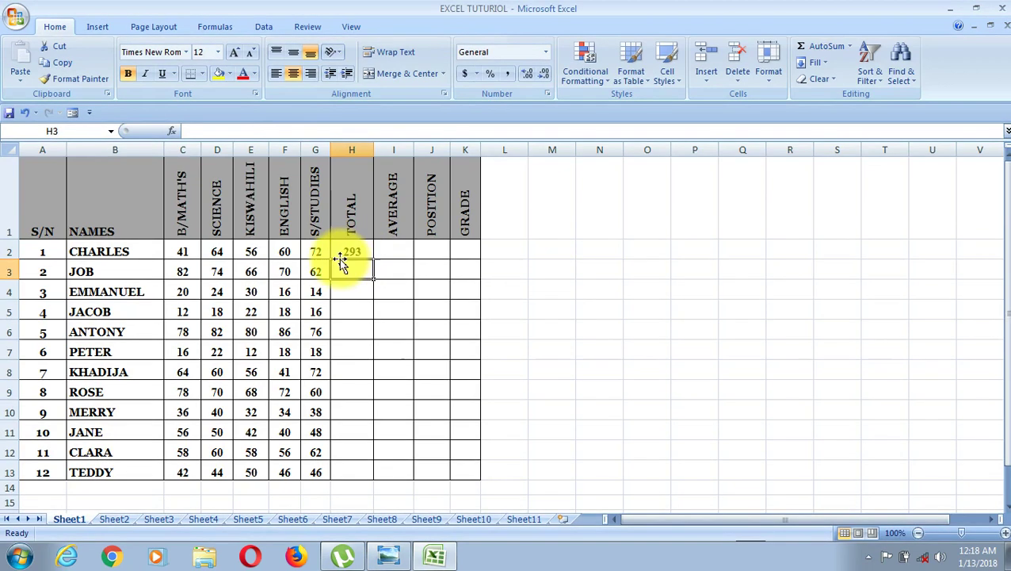
Step: Begin the average formula in I2 as =H2 and bring up the keyboard keys picture
left_click(390, 251)
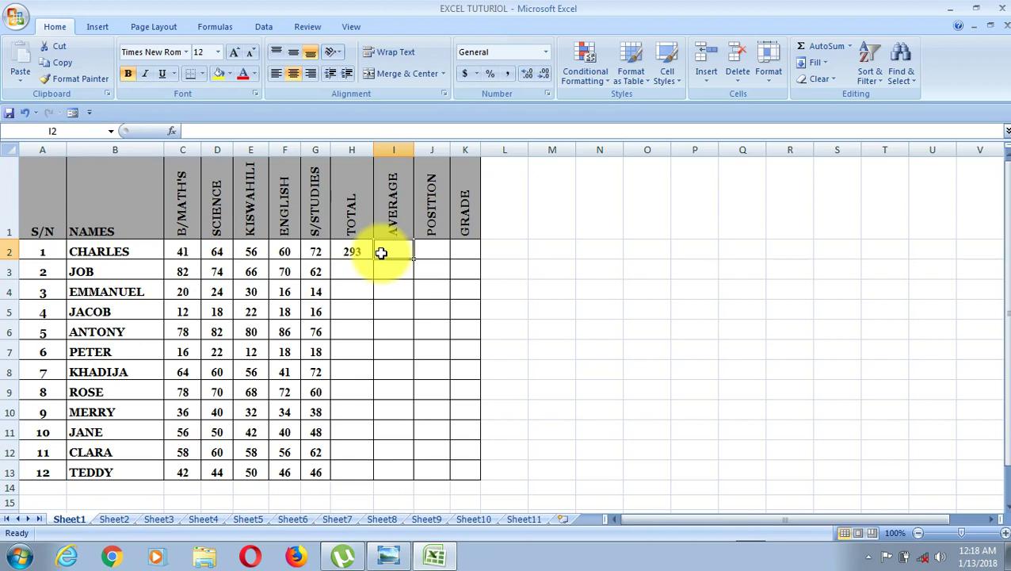
type("=")
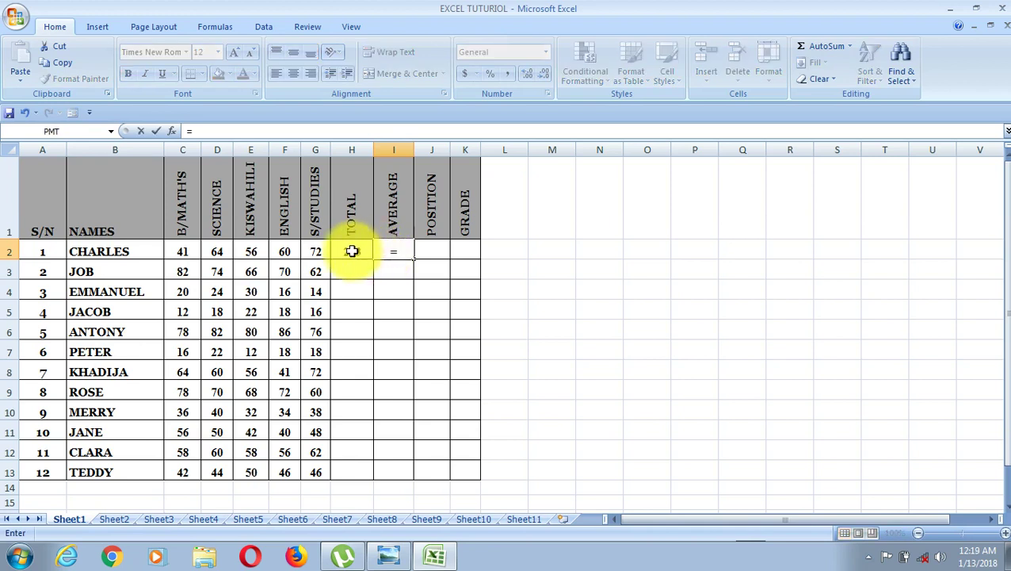
left_click(350, 251)
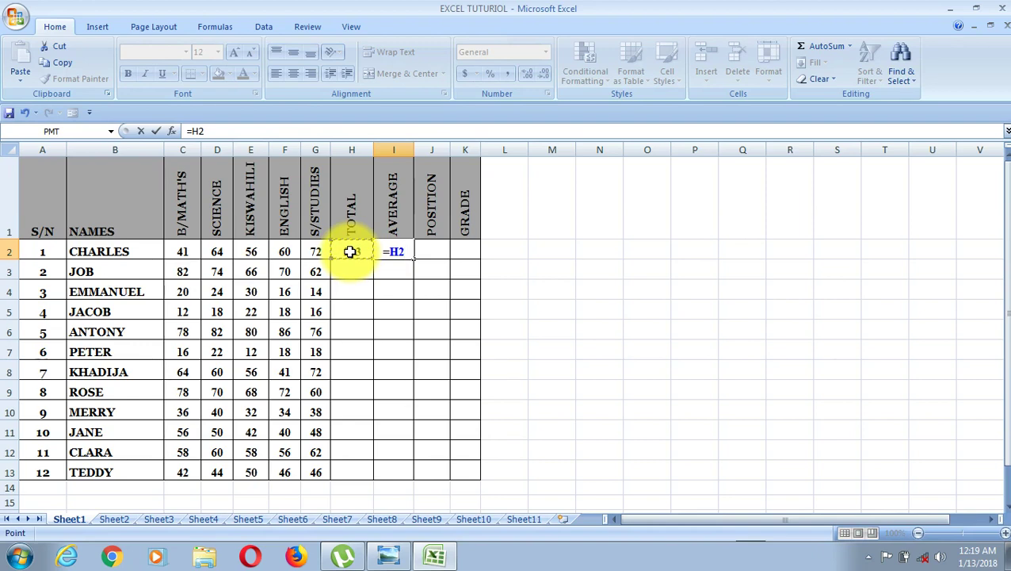
left_click(387, 555)
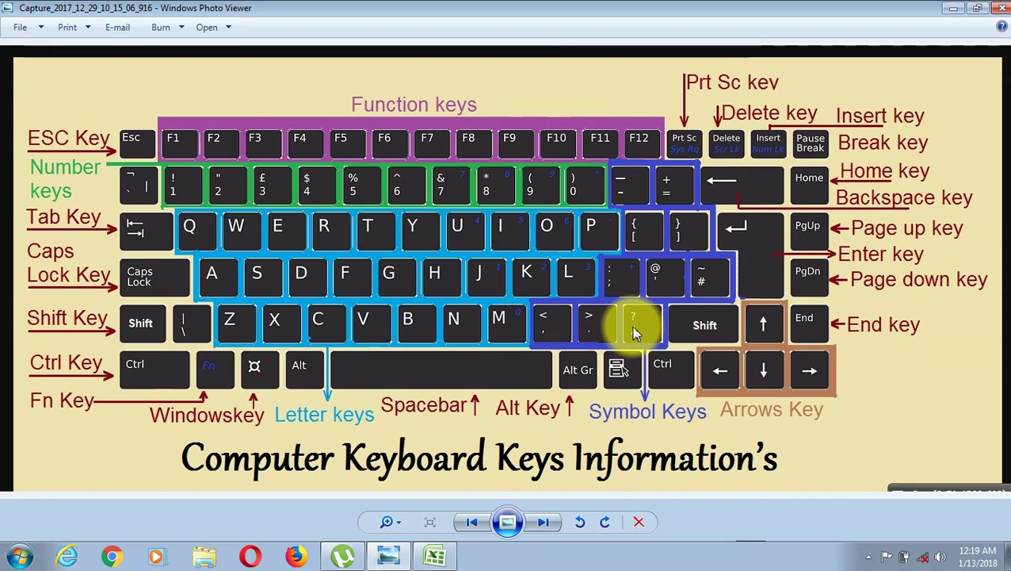
Step: Hide the keyboard picture and add 5 as the divisor in I2's average formula
left_click(956, 12)
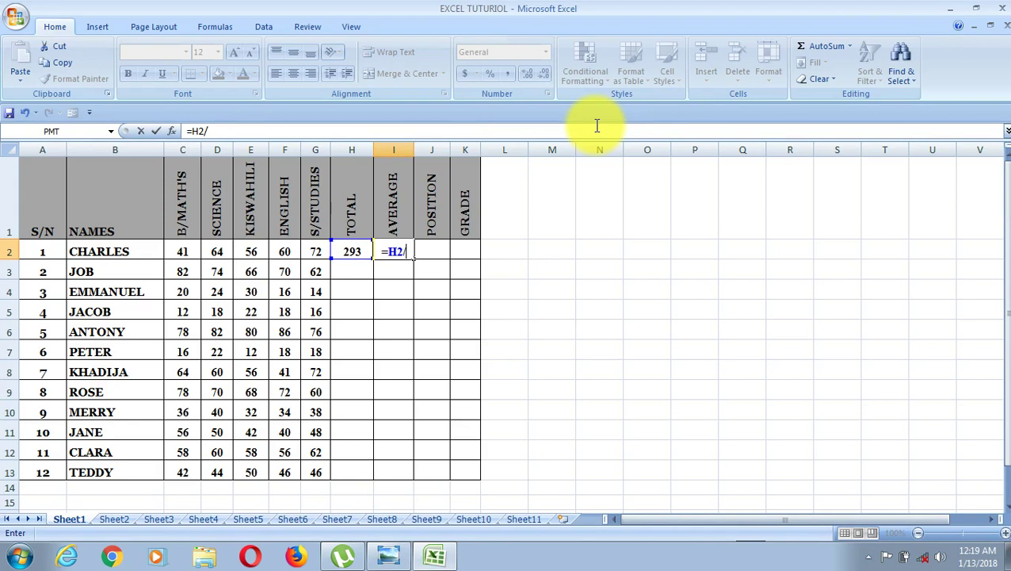
type("5")
Step: Commit the =H2/5 formula in I2, giving an average of 58.6
key("Return")
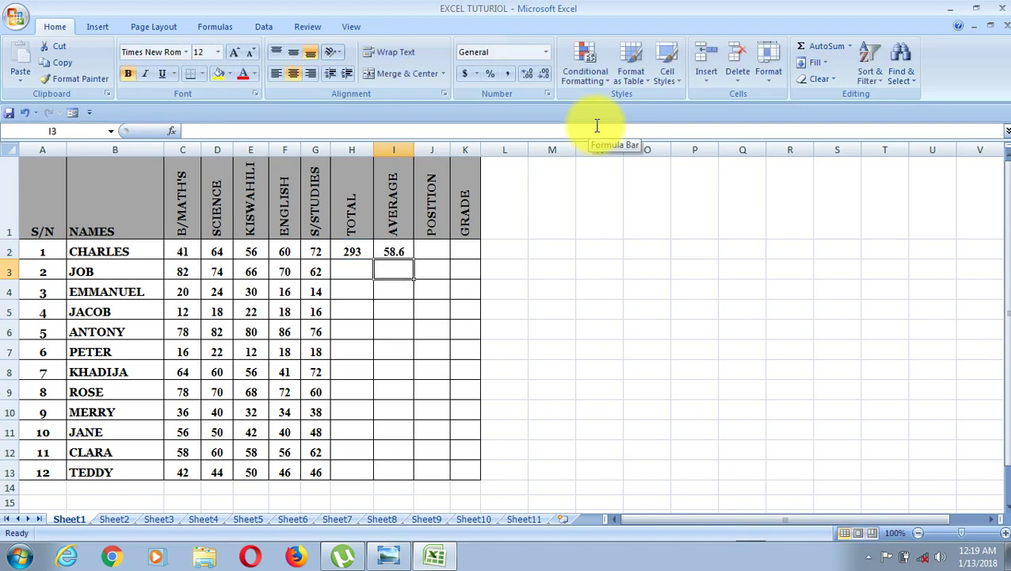
left_click(435, 249)
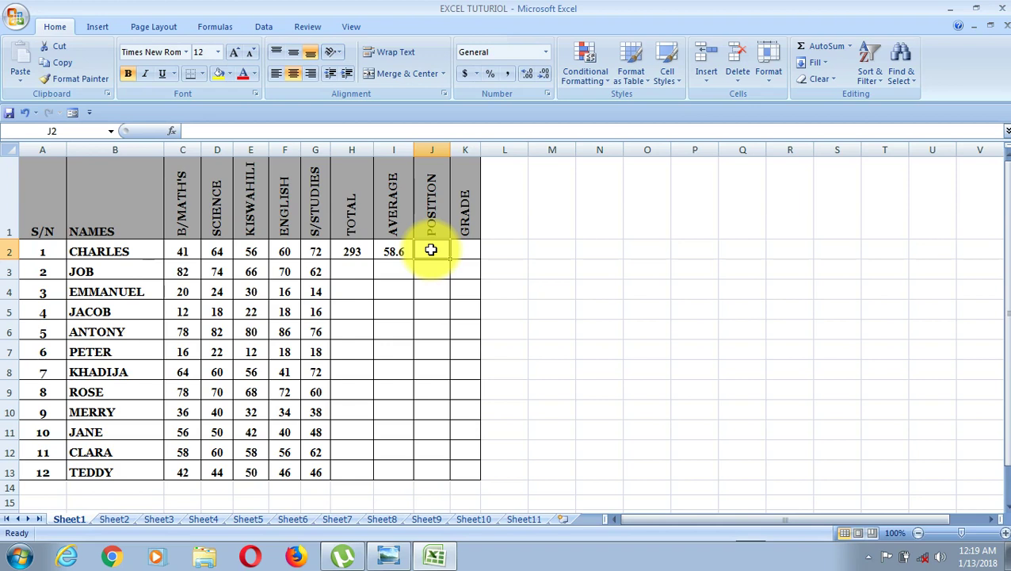
Step: Enter =RANK(H2,H2:H13) in J2, ranking the first student 1, and reopen it for editing
type("=")
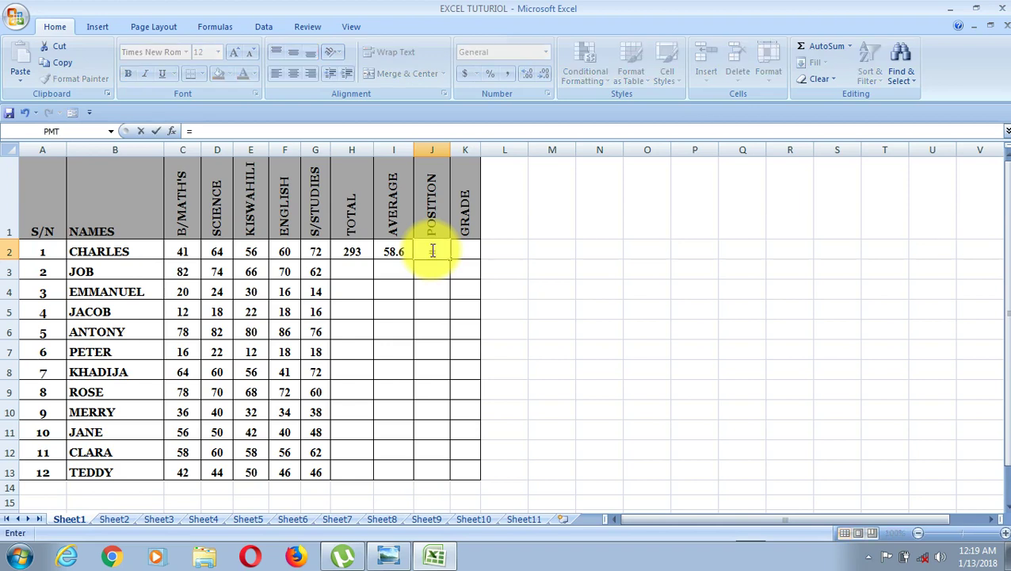
type("RA")
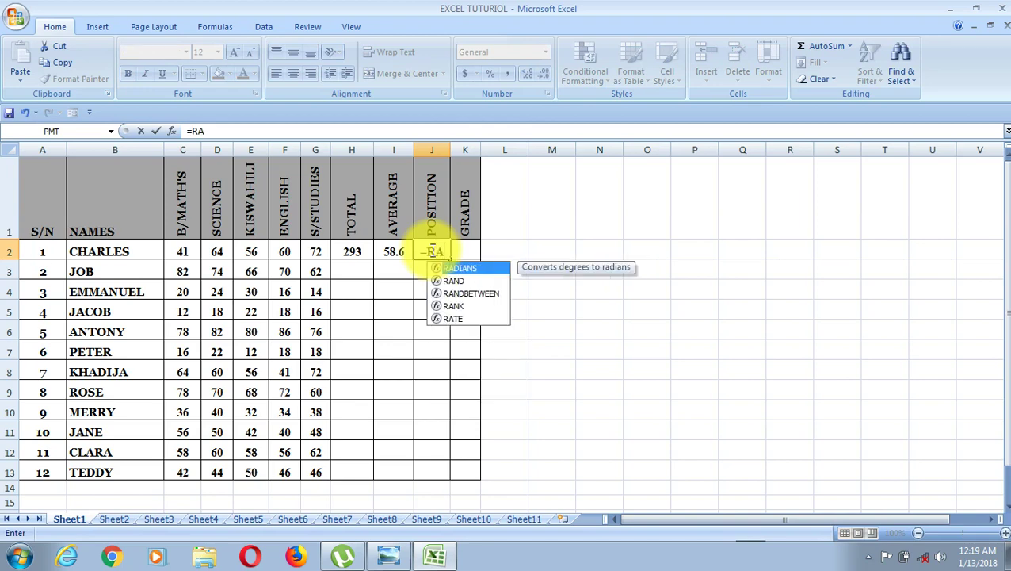
double_click(453, 306)
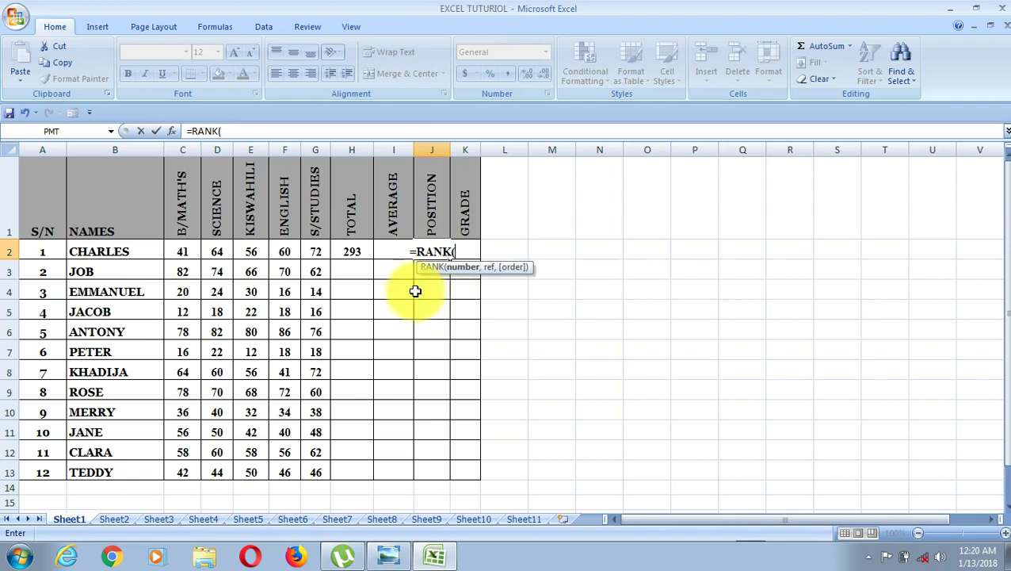
left_click(353, 250)
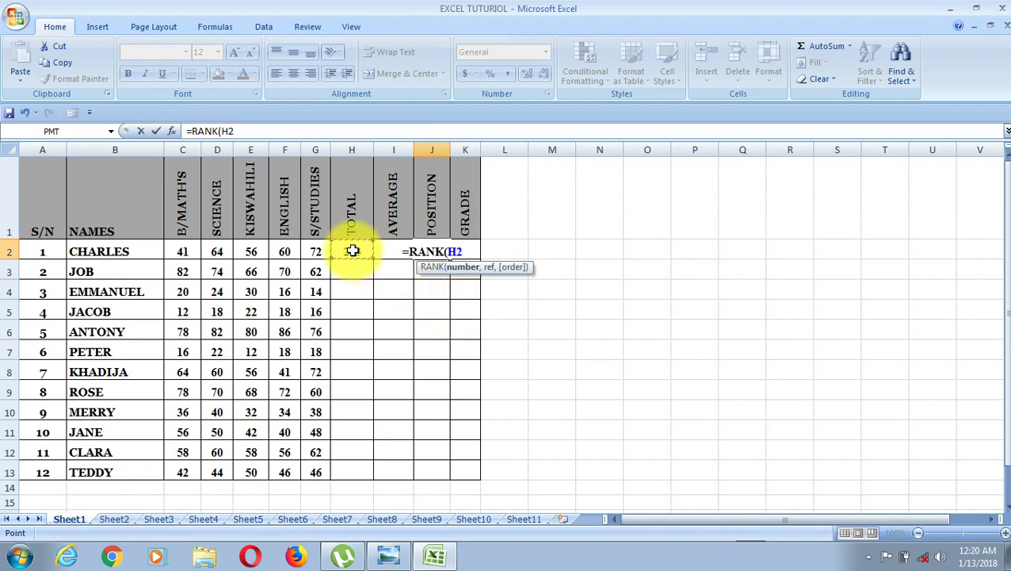
type(",")
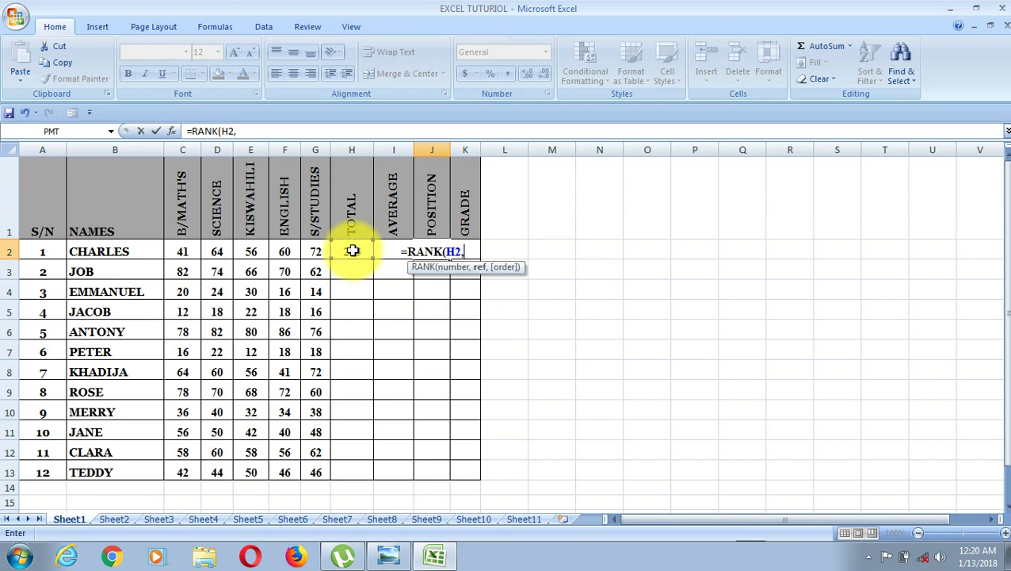
left_click_drag(352, 251, 350, 470)
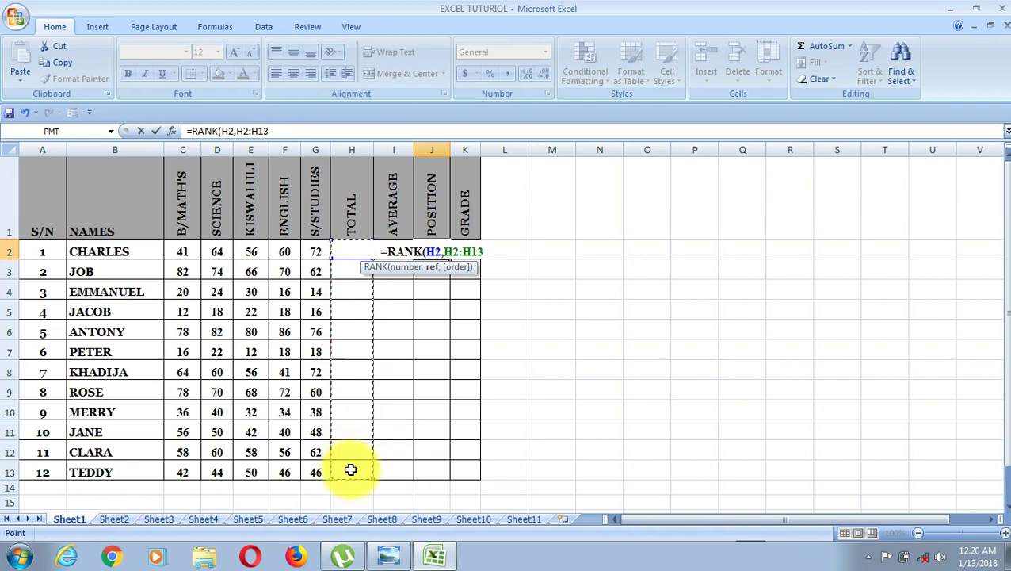
type(")")
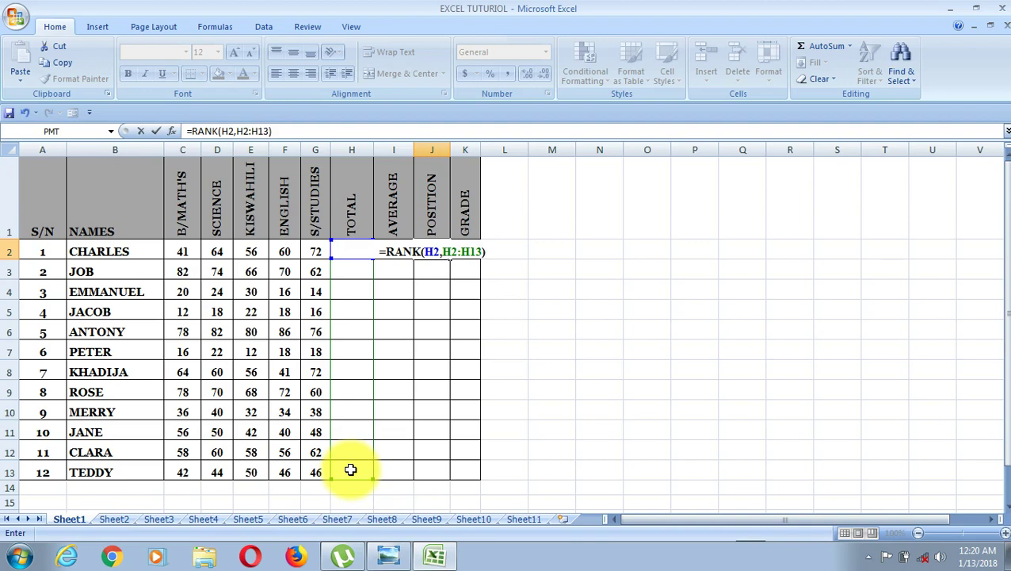
key("Return")
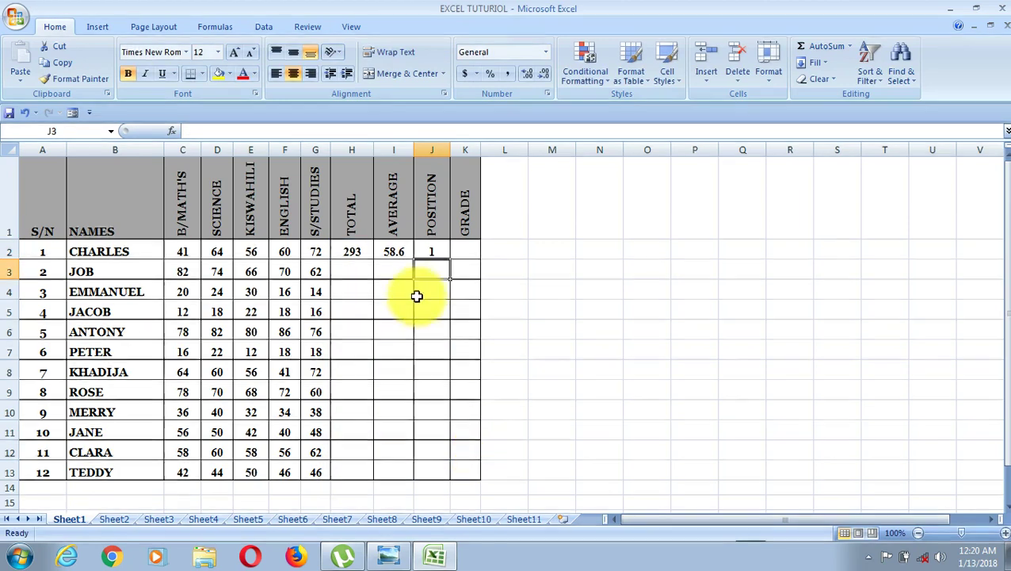
left_click(429, 251)
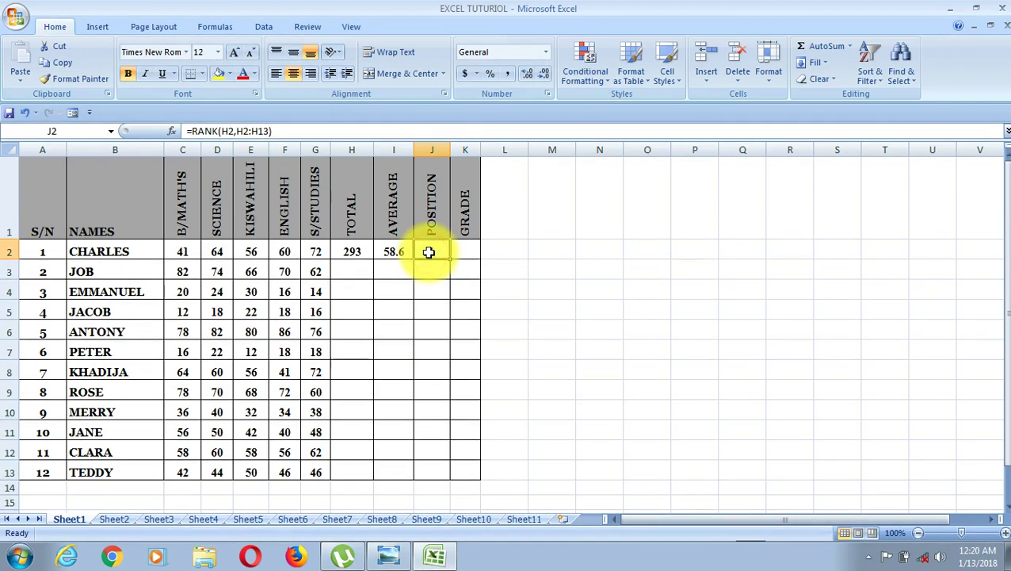
double_click(429, 252)
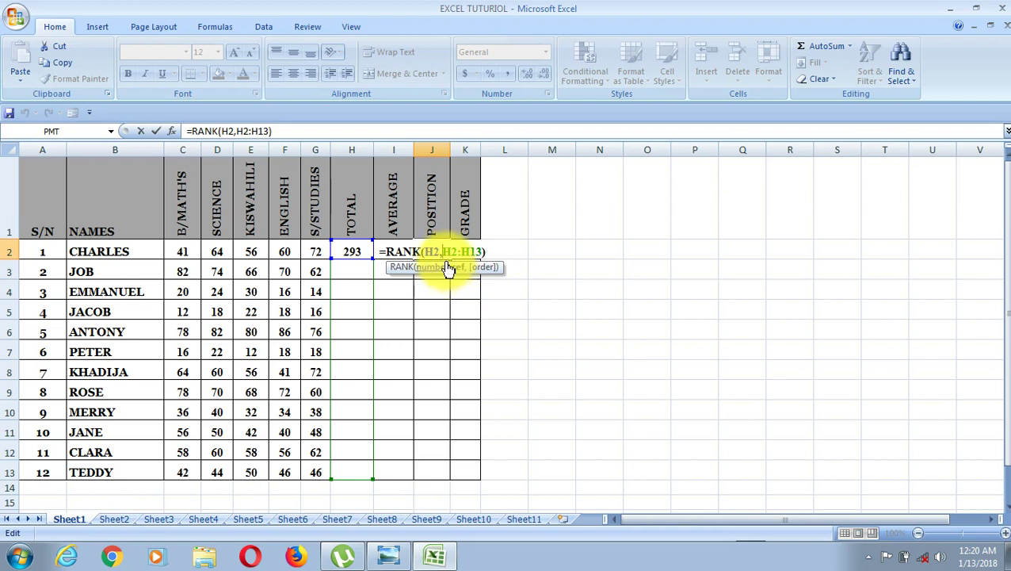
Step: Highlight the H2:H13 range in J2's RANK formula and bring up the keyboard picture
key("shift+Right")
key("shift+Right")
key("shift+Right")
key("shift+Right")
key("shift+Right")
key("shift+Right")
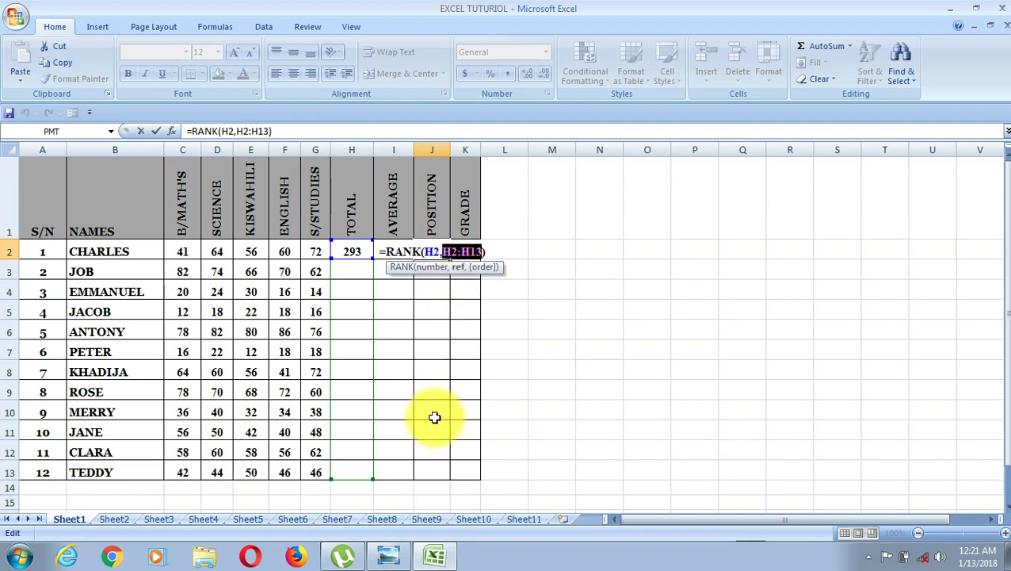
left_click(397, 558)
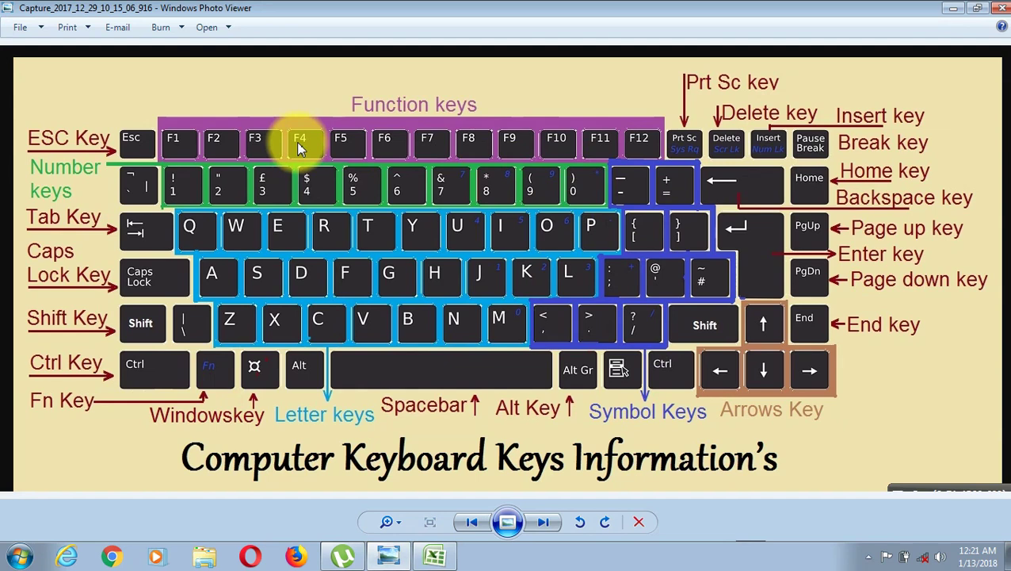
left_click(955, 11)
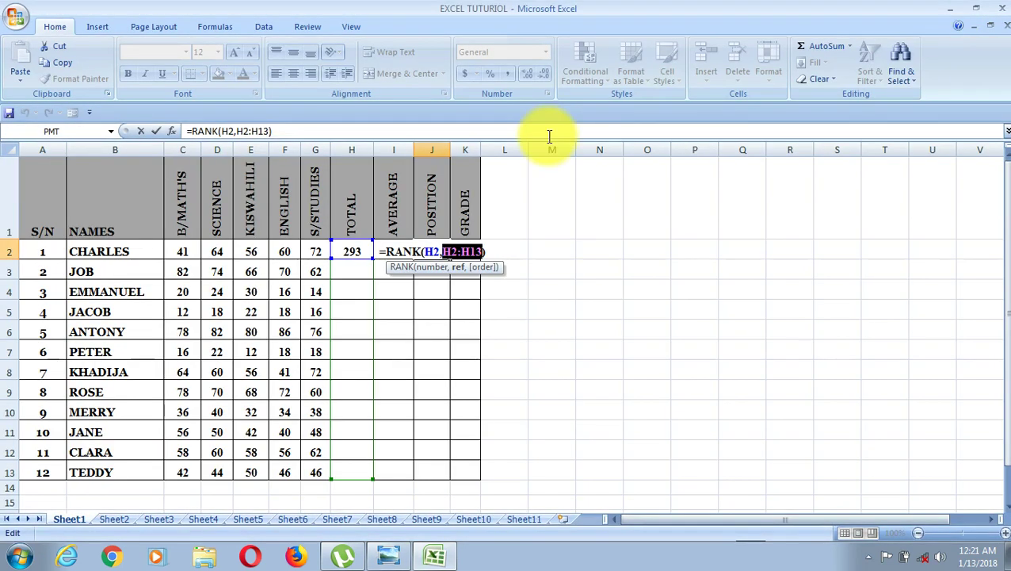
Step: Make J2's ranking range absolute as $H$2:$H$13 and commit the RANK formula
key("F4")
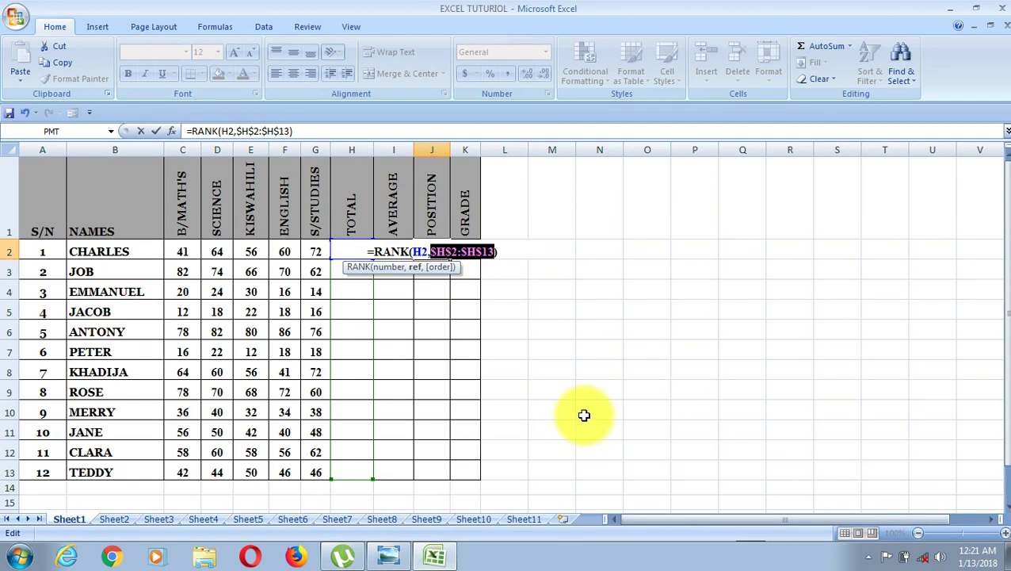
key("Return")
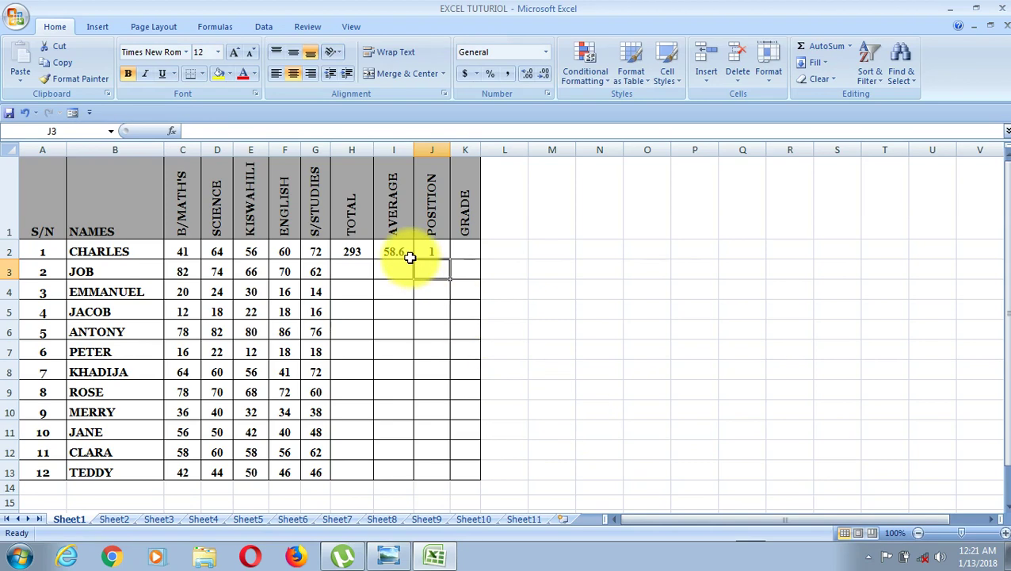
left_click(435, 249)
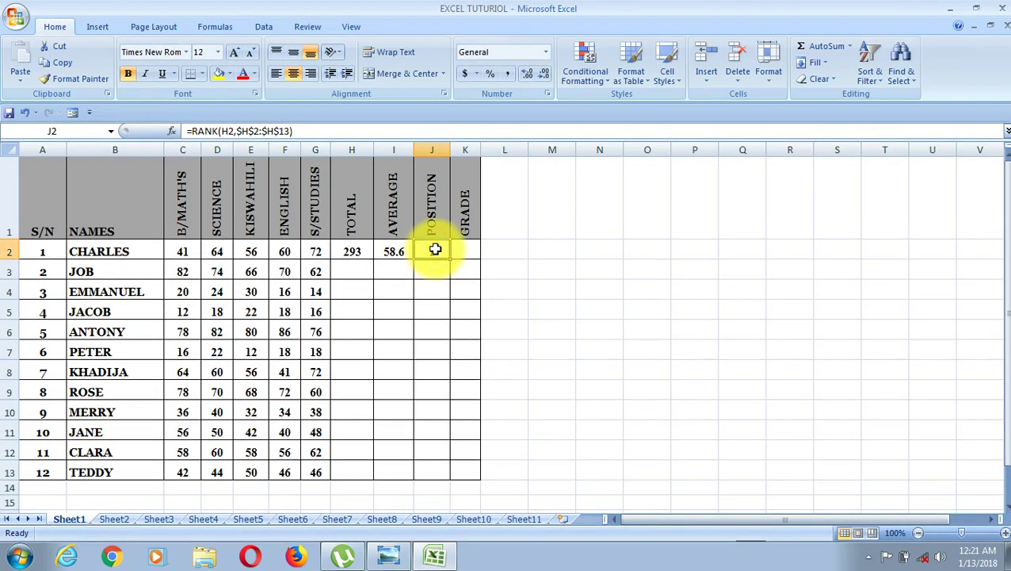
double_click(435, 250)
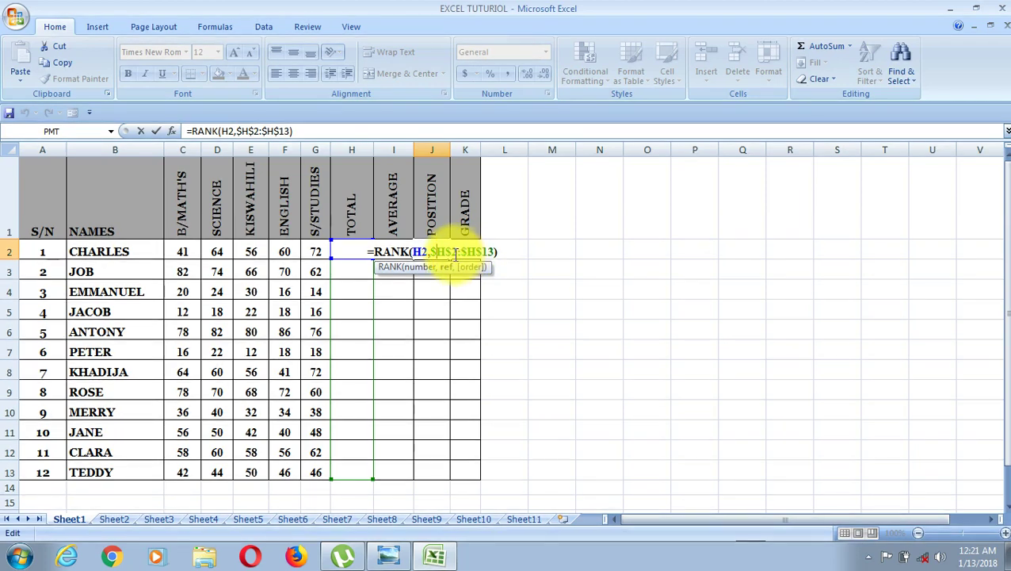
left_click(237, 130)
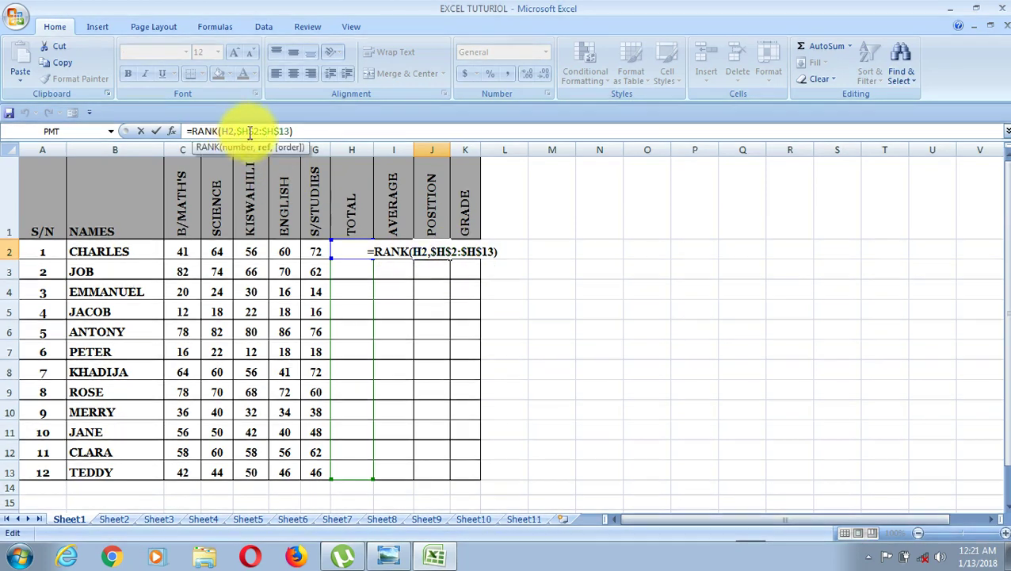
left_click(325, 127)
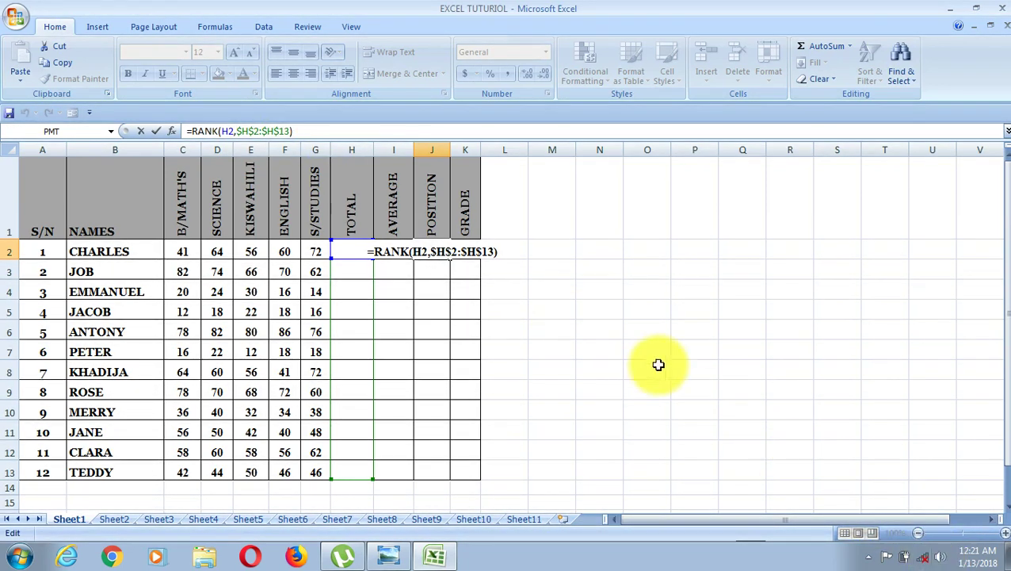
key("Return")
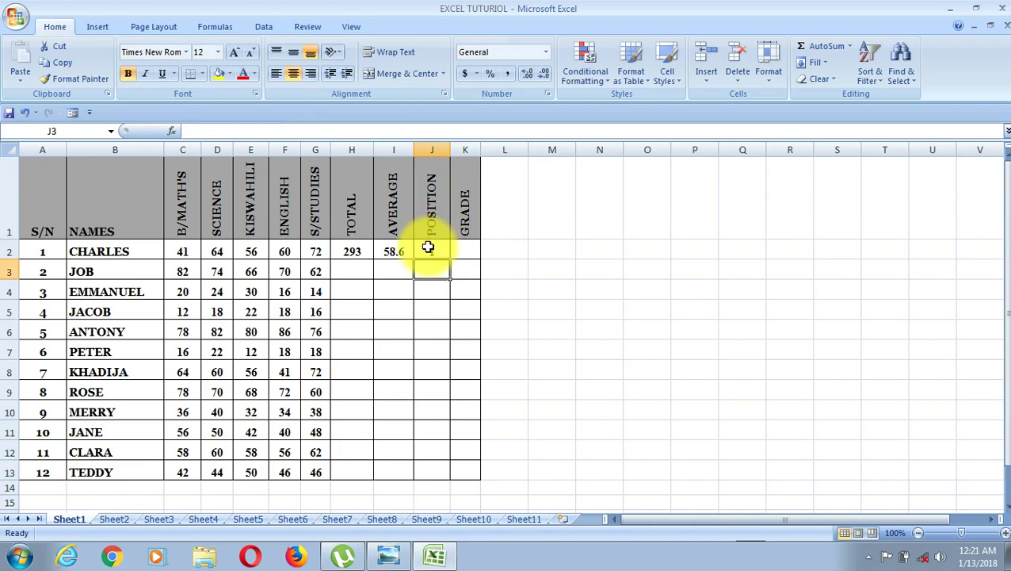
left_click(469, 250)
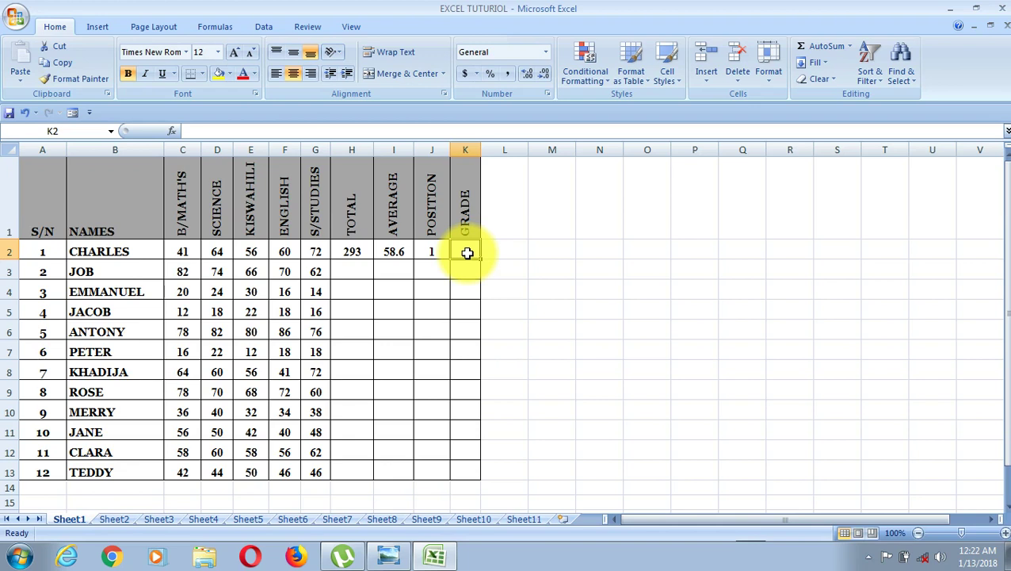
Step: Start K2's grade formula as =IF(I2<=20.4,"E",IF( for averages up to 20.4
type("=")
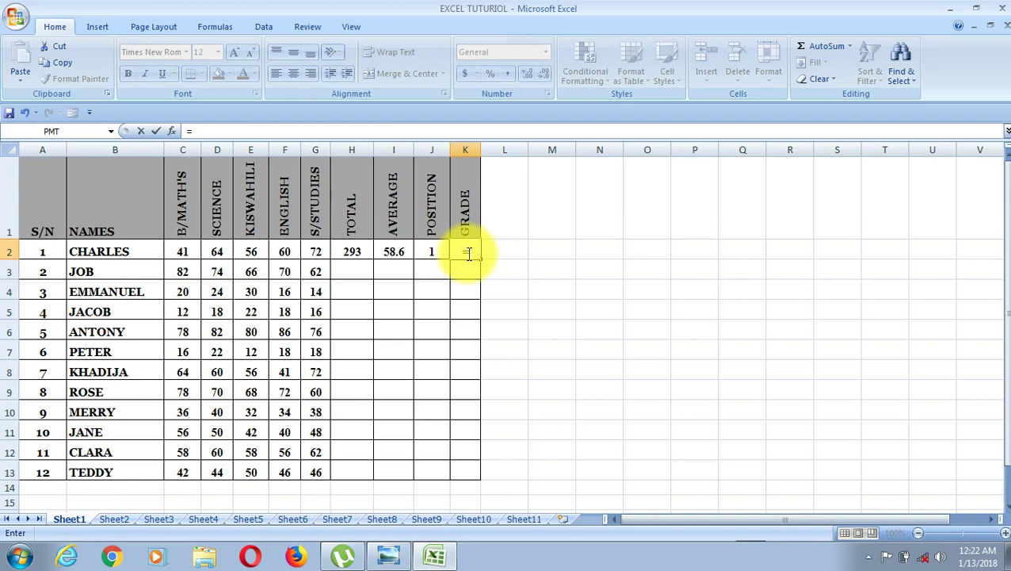
type("IF")
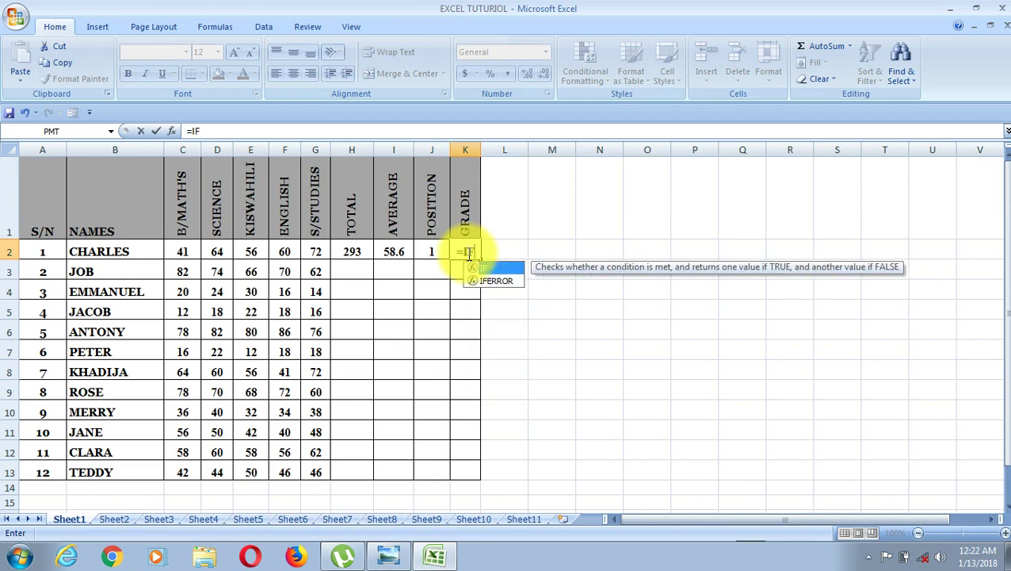
double_click(482, 269)
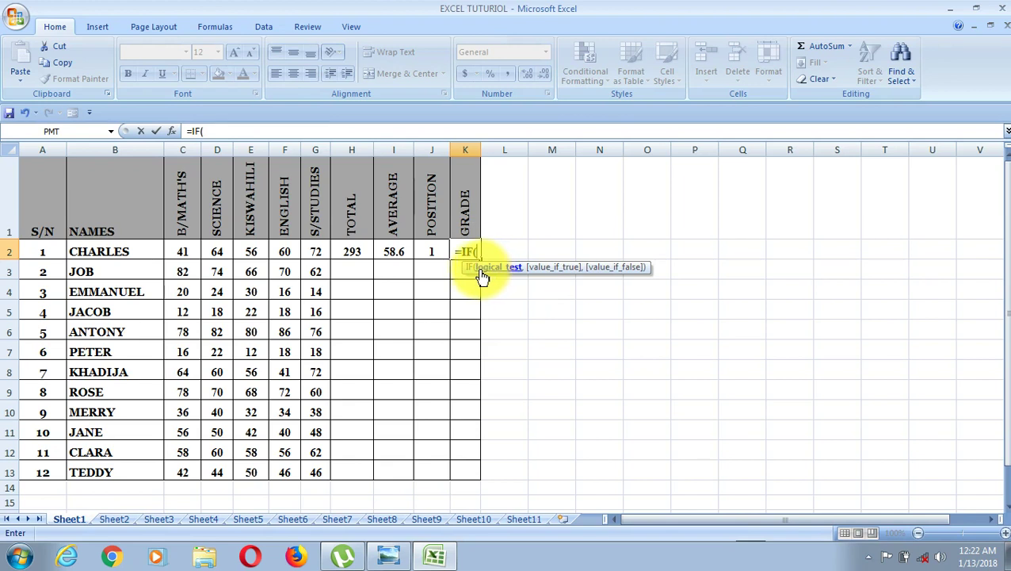
left_click(396, 250)
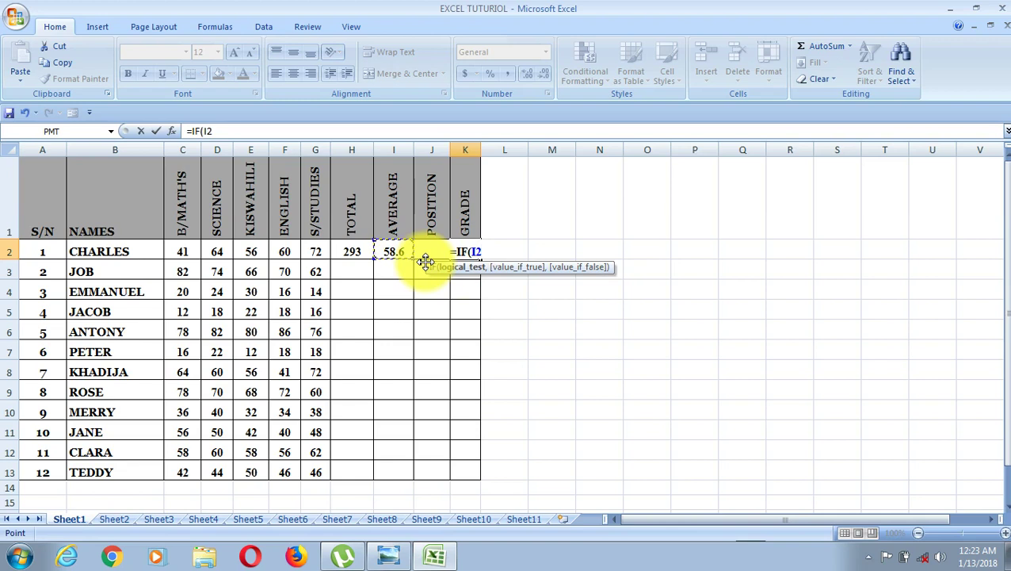
type("<")
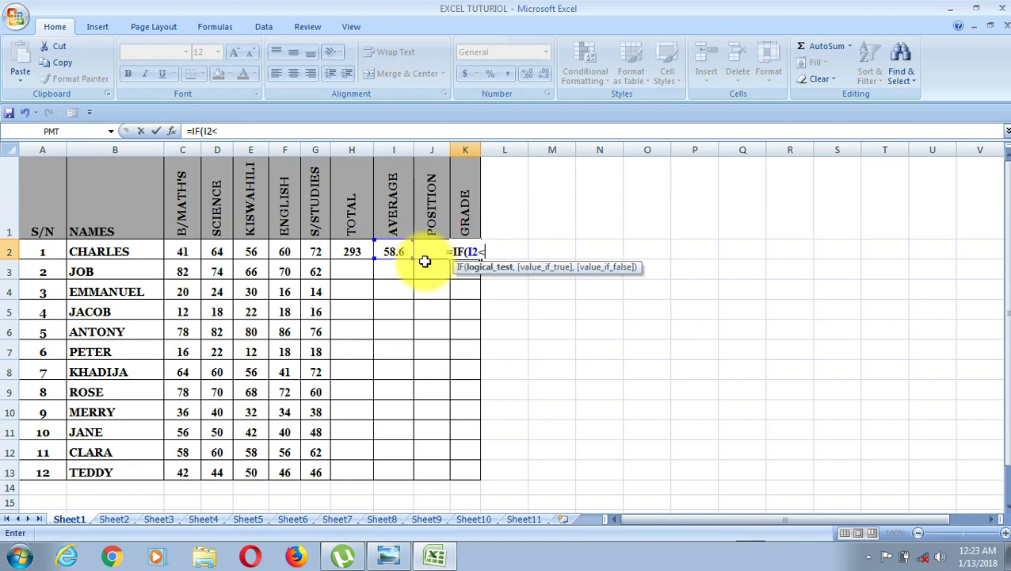
type("=20")
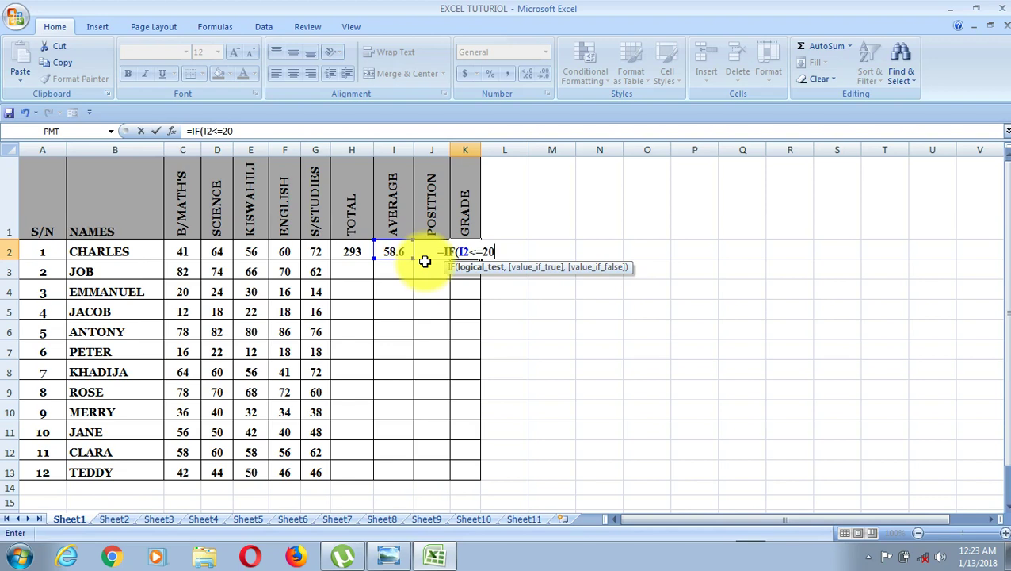
type(".")
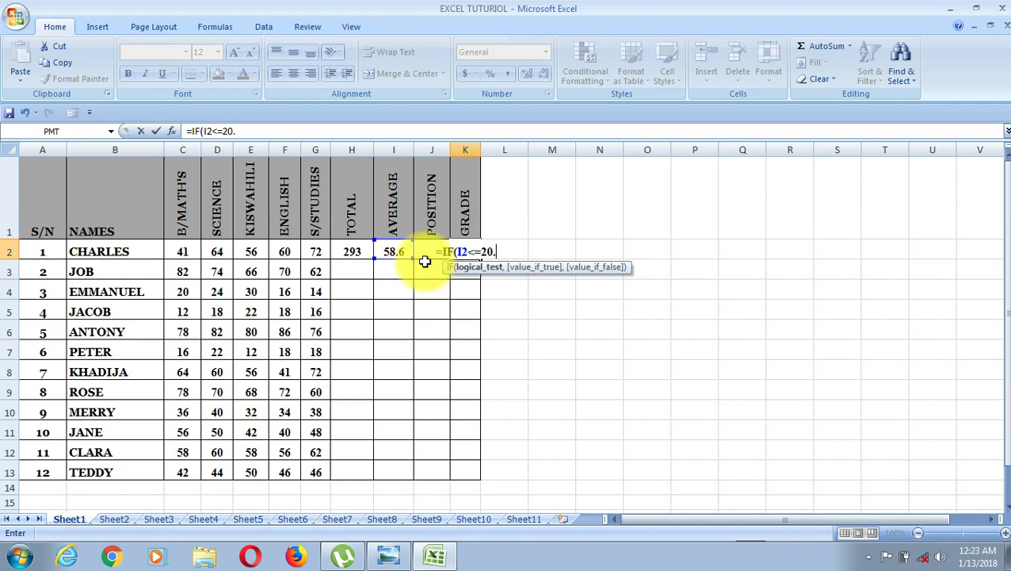
type("4")
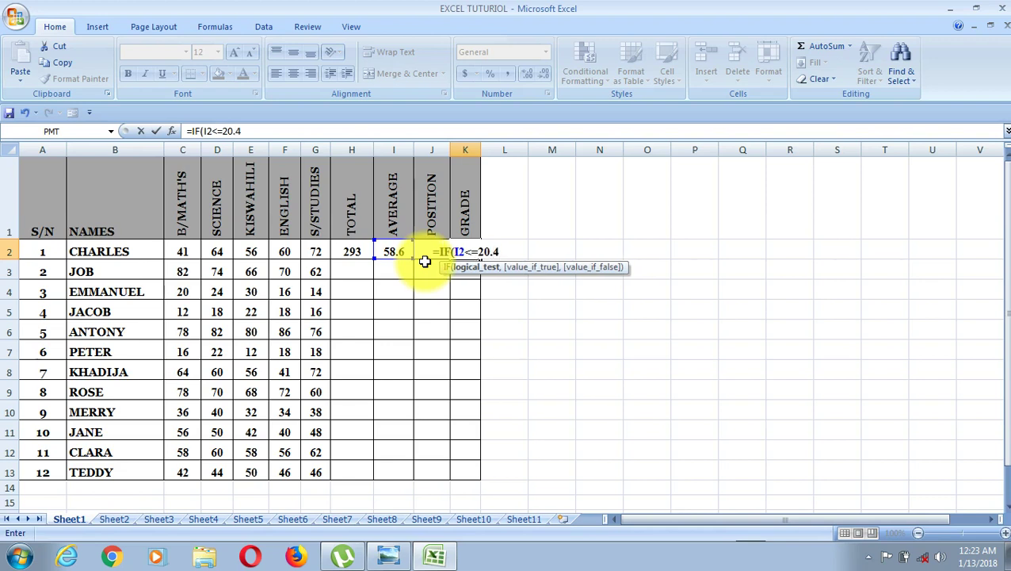
type(",")
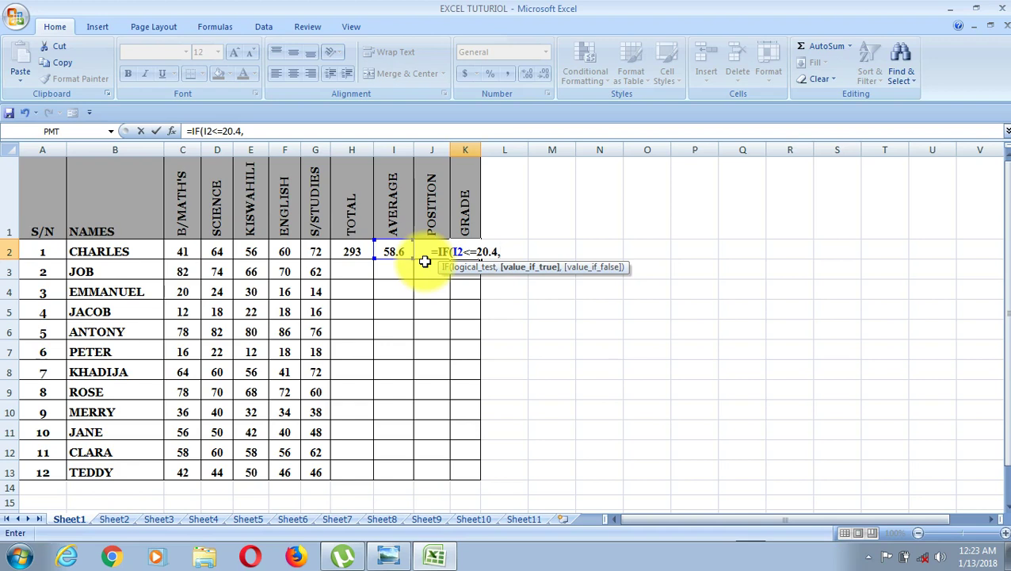
type("\"")
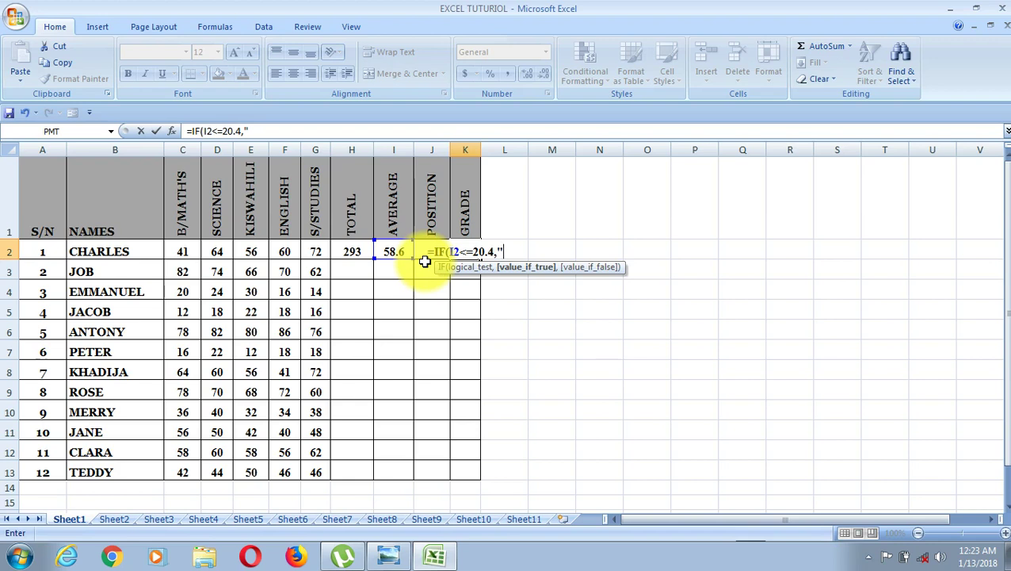
type("E\"")
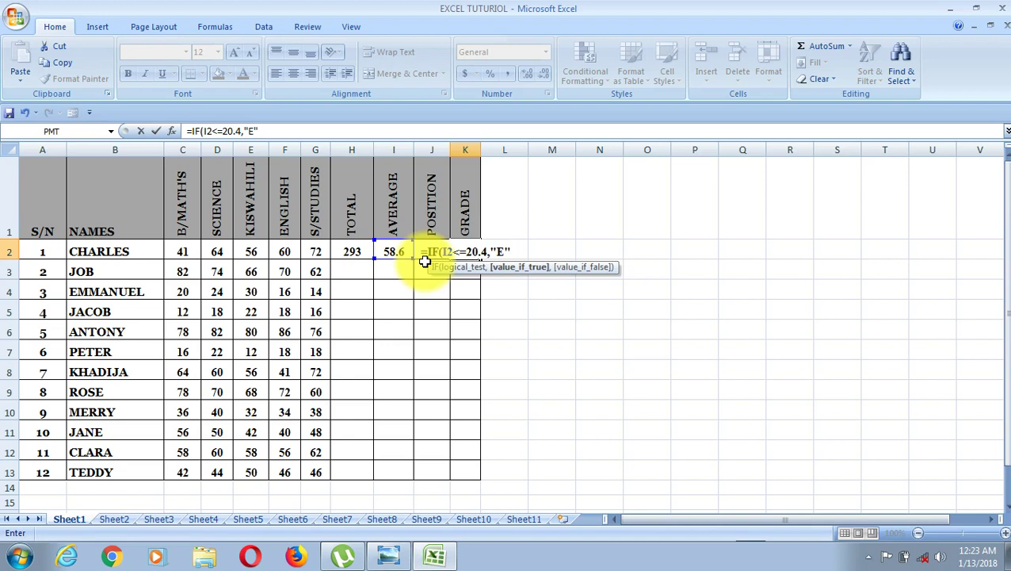
type(",")
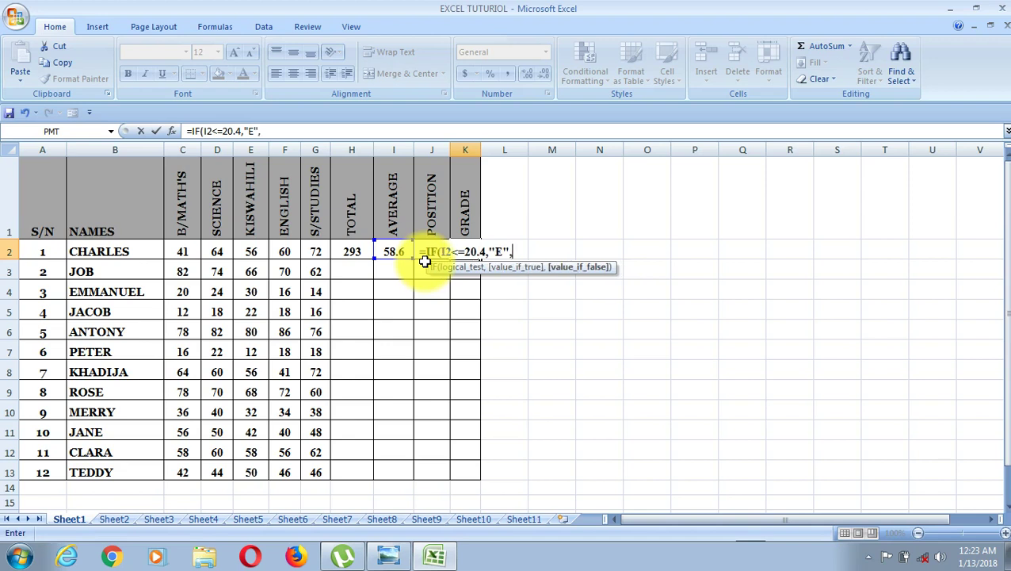
type("I")
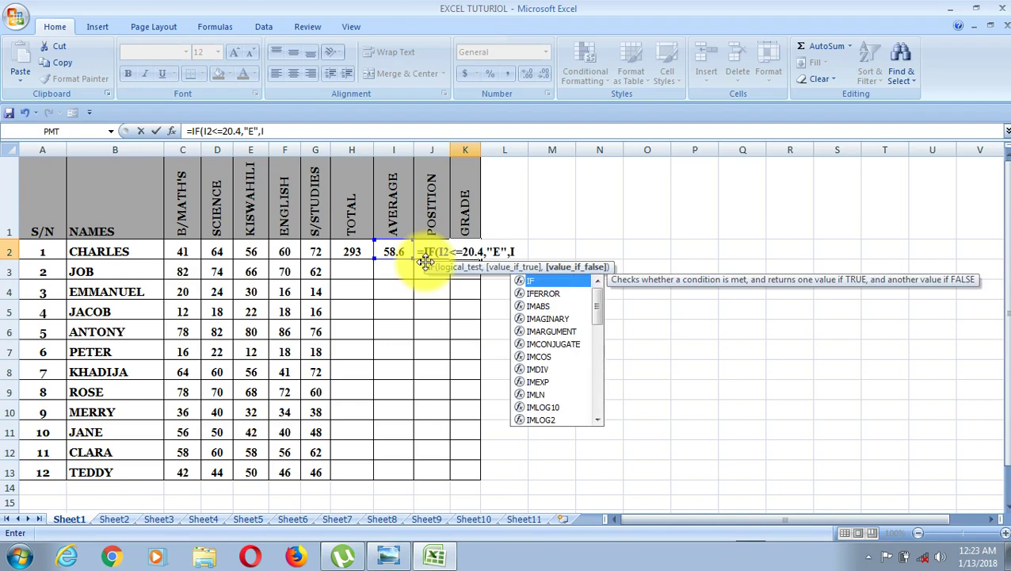
double_click(536, 281)
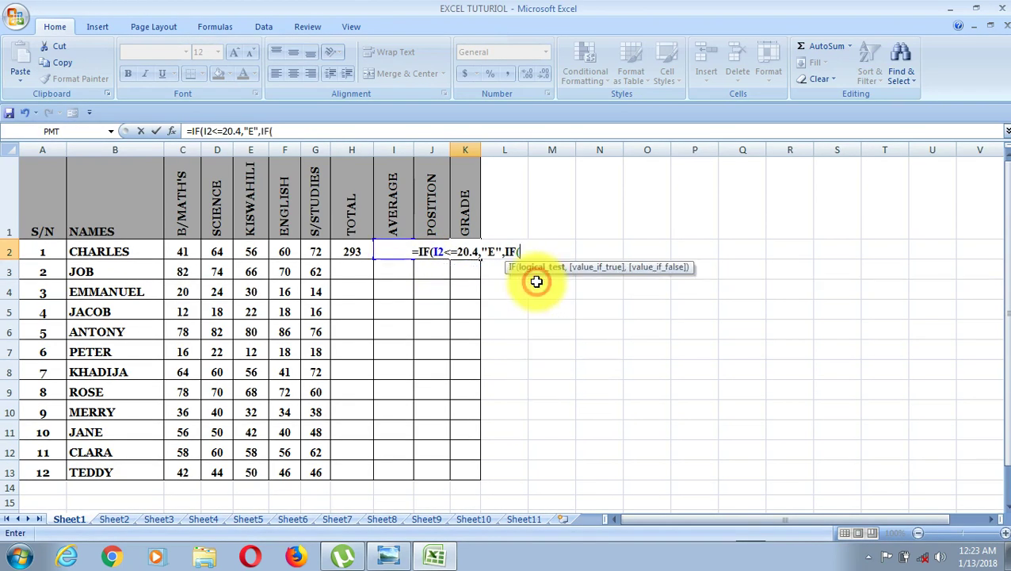
Step: Add a nested IF giving "D" when I2 is at most 40.4, opening a third IF
left_click(401, 251)
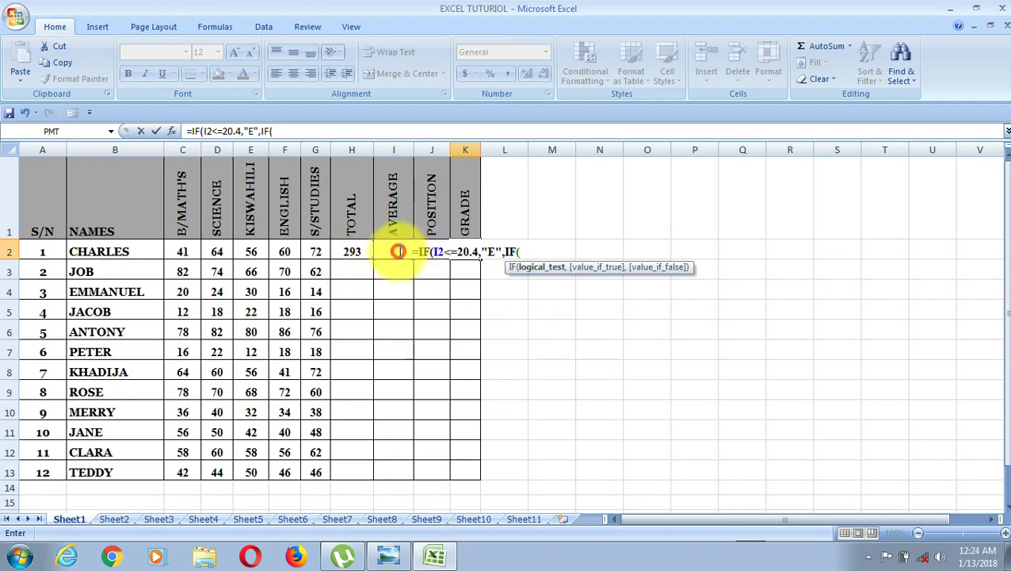
left_click(532, 252)
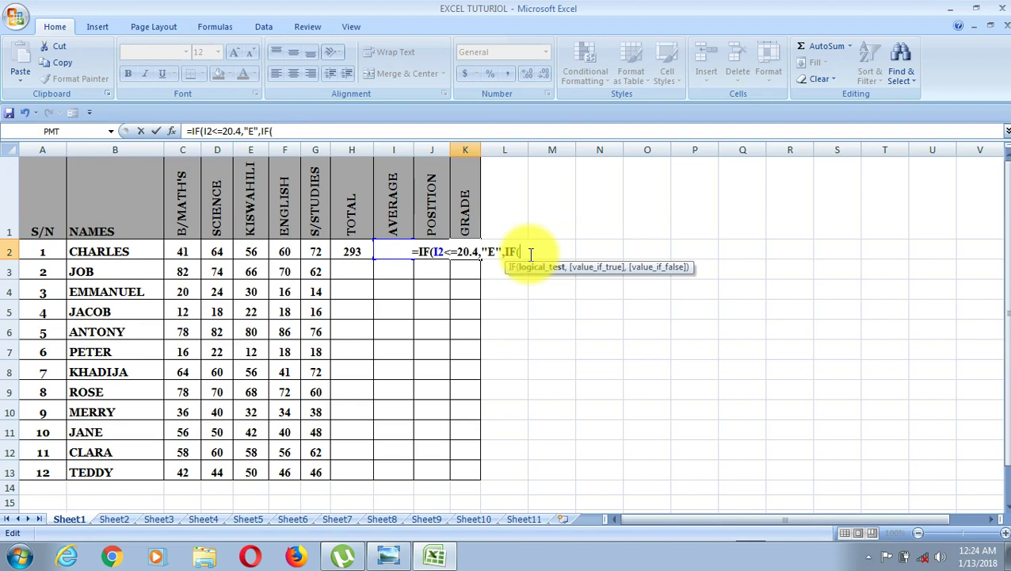
type("I")
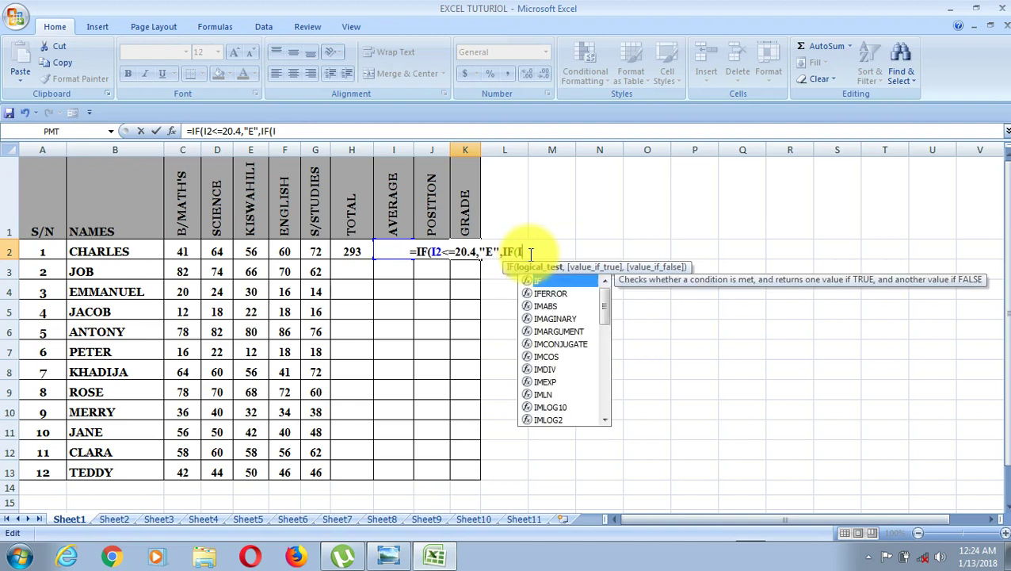
type("2")
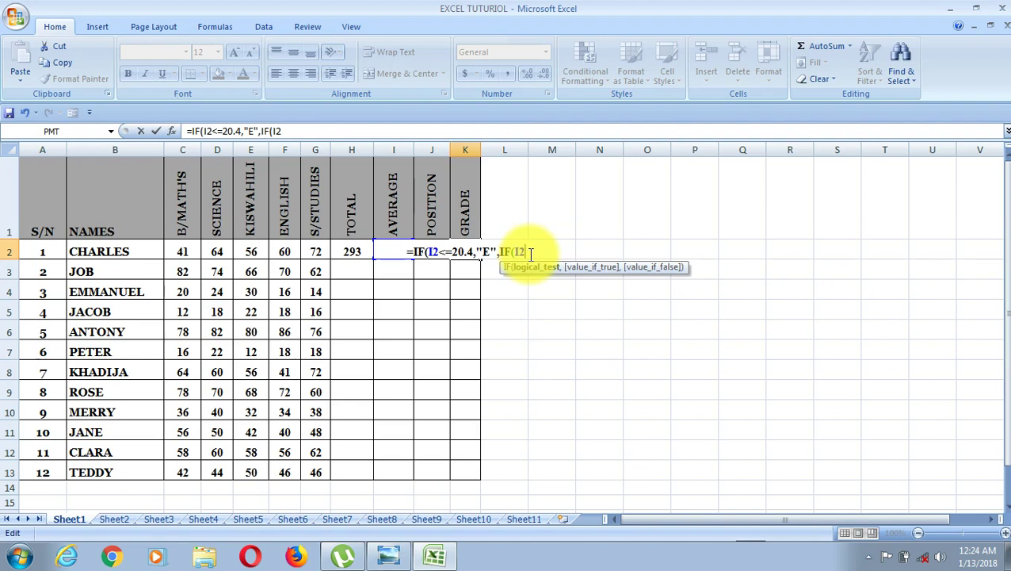
type("<")
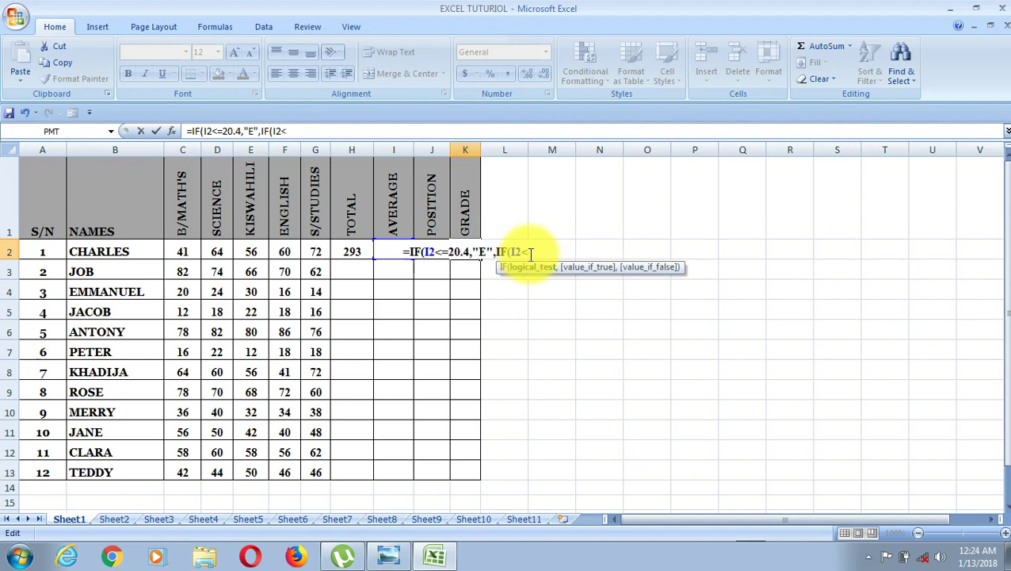
type("=")
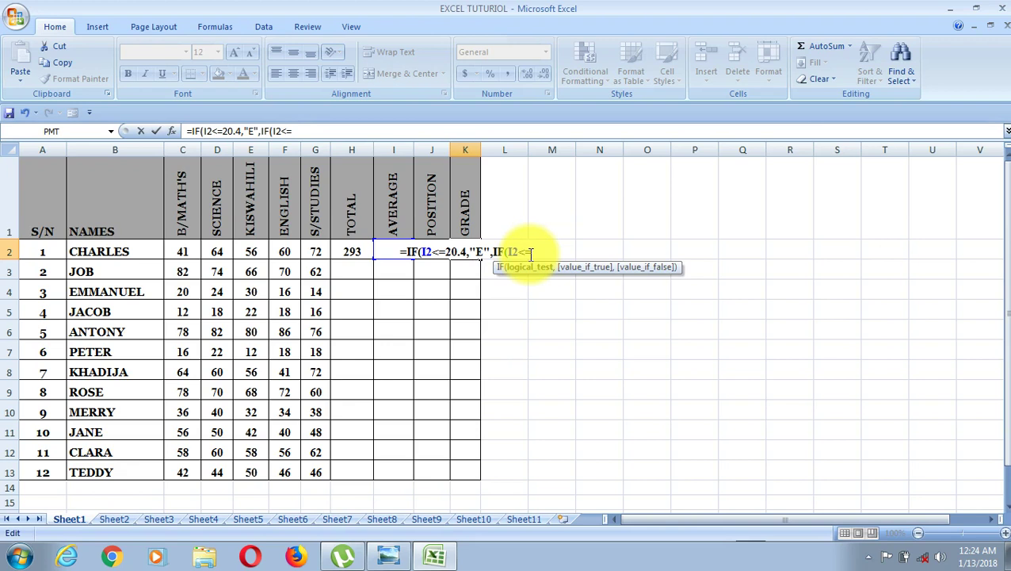
type("40")
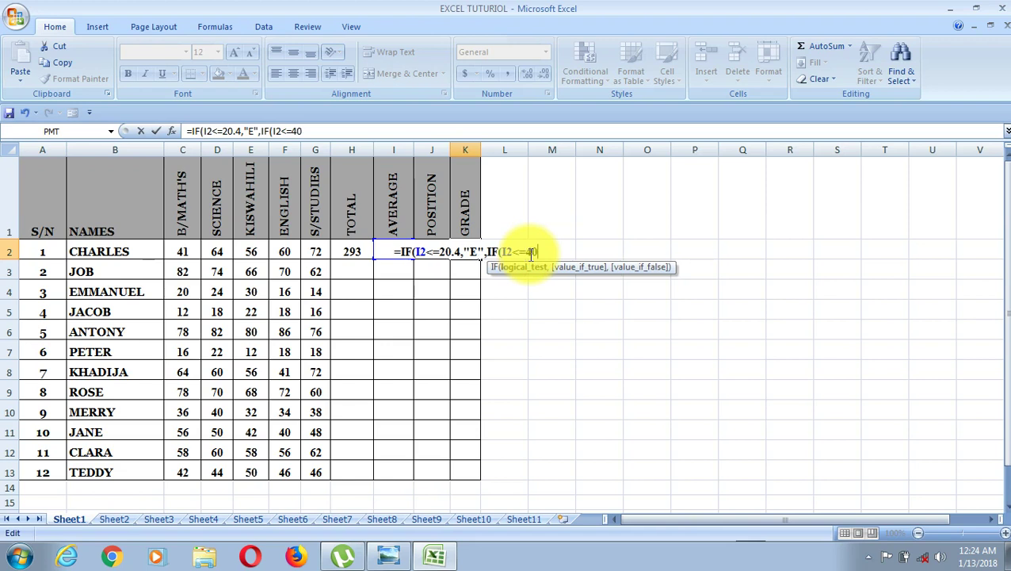
type(".4")
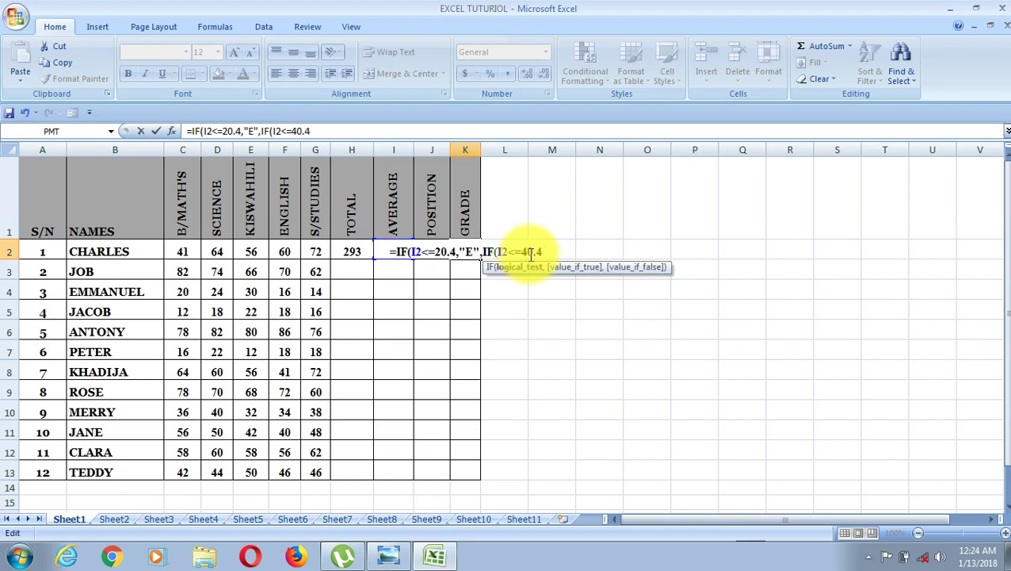
type(",")
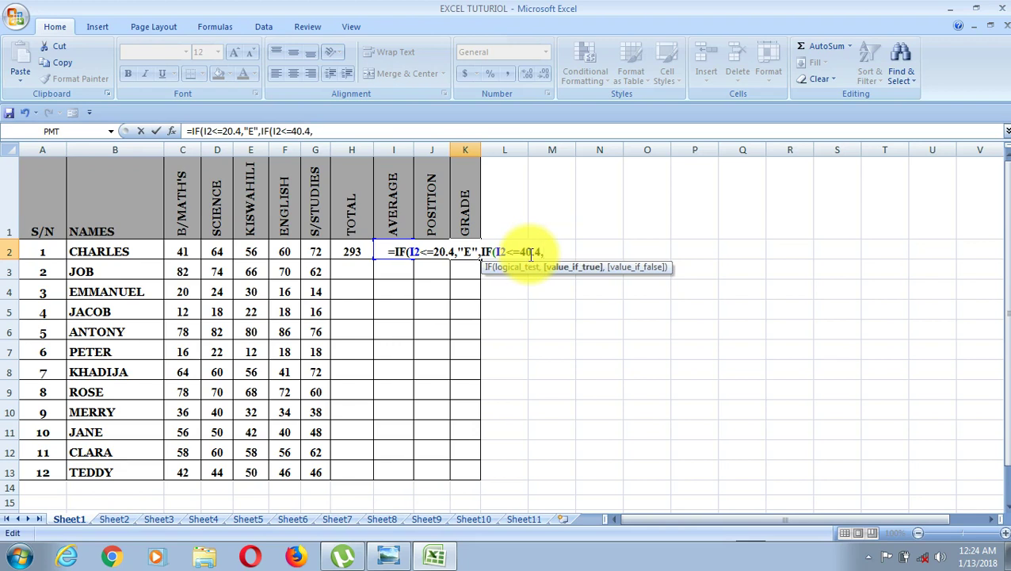
type("\"")
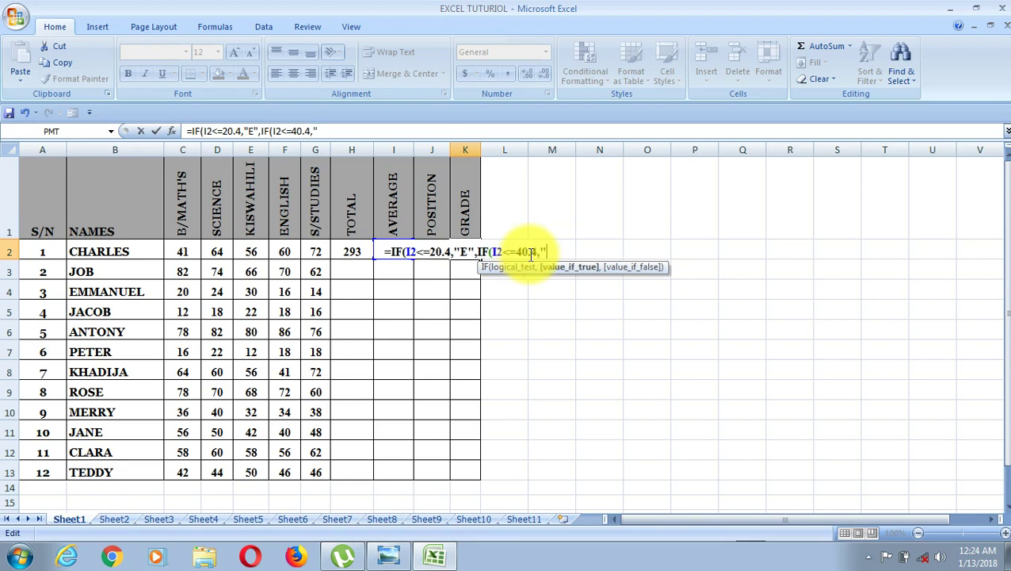
type("D\"")
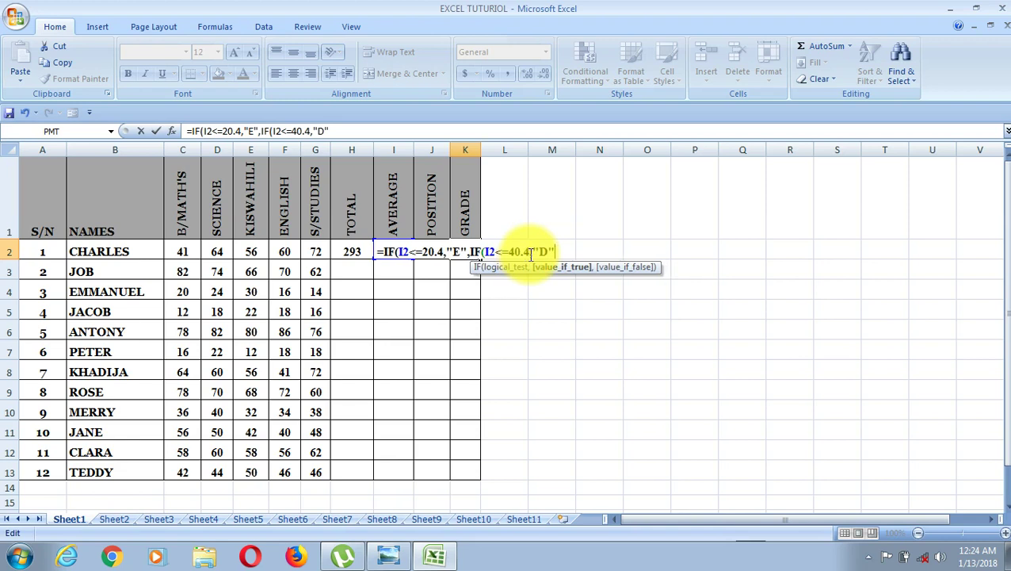
type(",")
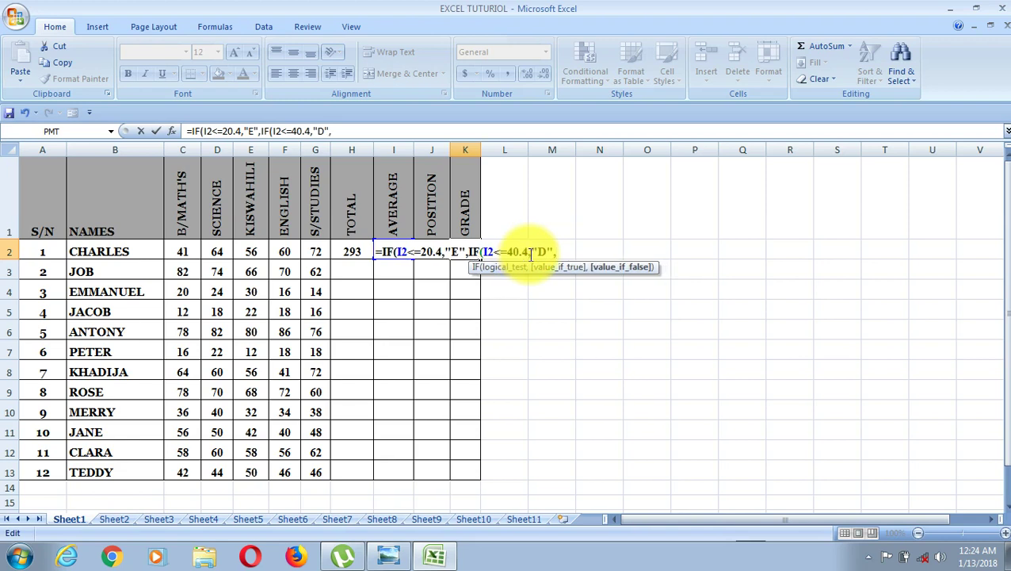
type("IF")
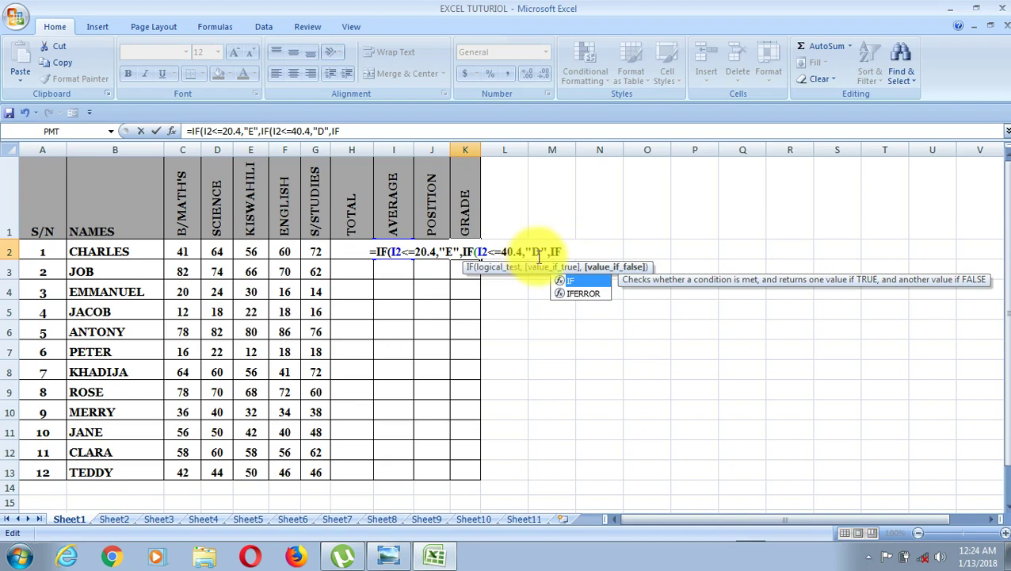
double_click(573, 280)
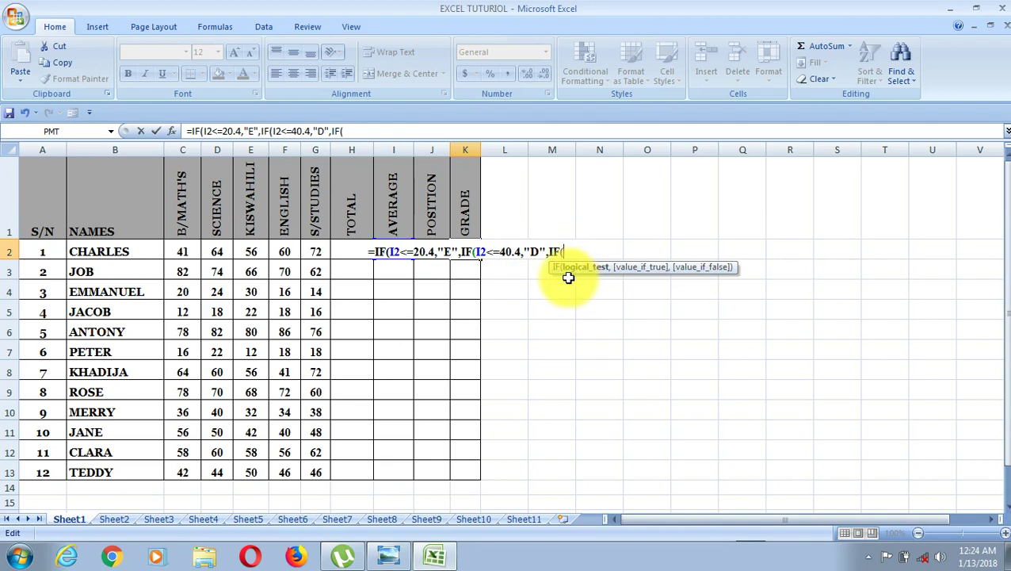
Step: Add the third condition I2<=60.4 returning "C" to K2's grade formula
type("I")
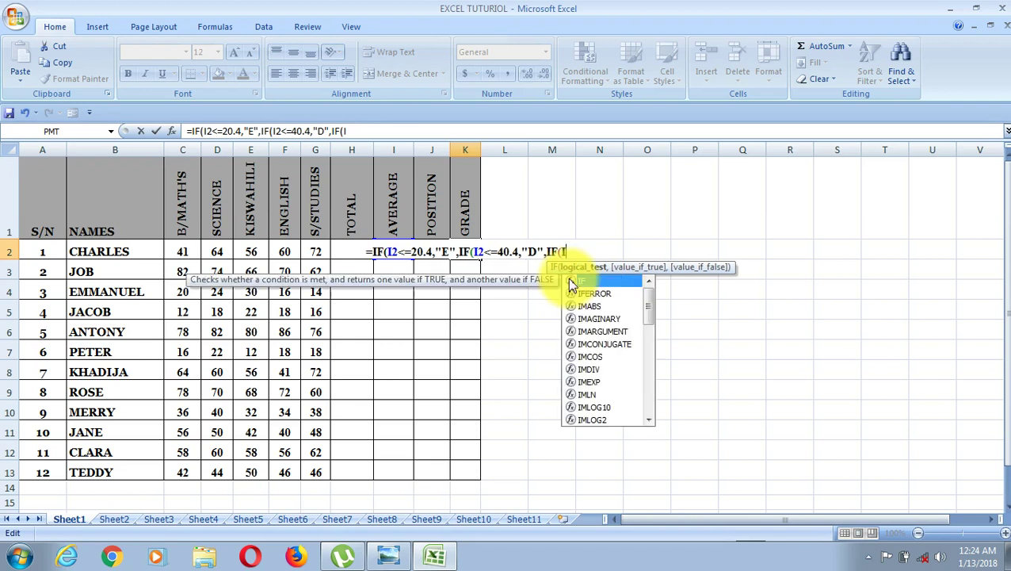
type("2")
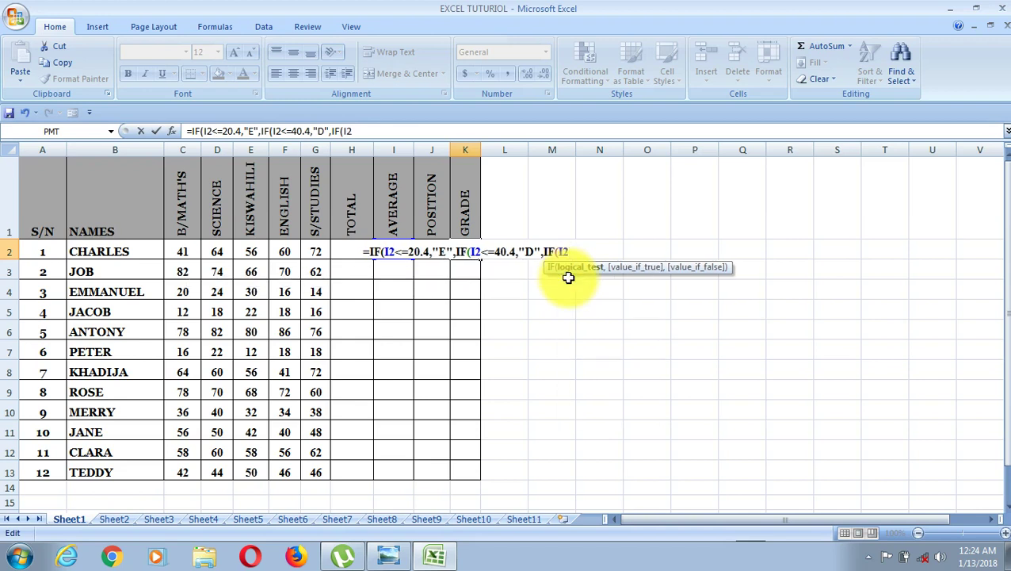
type("<")
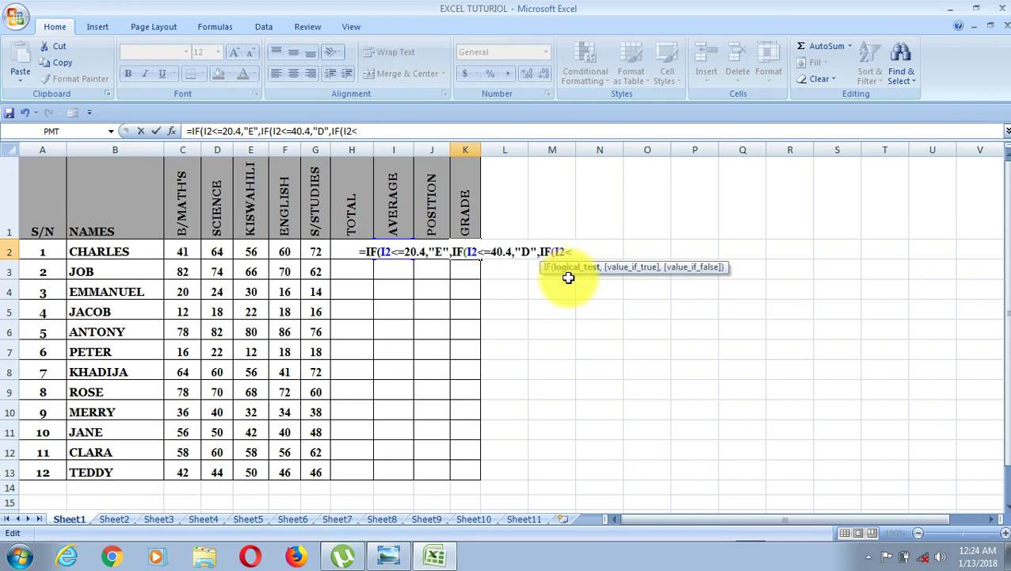
type("=")
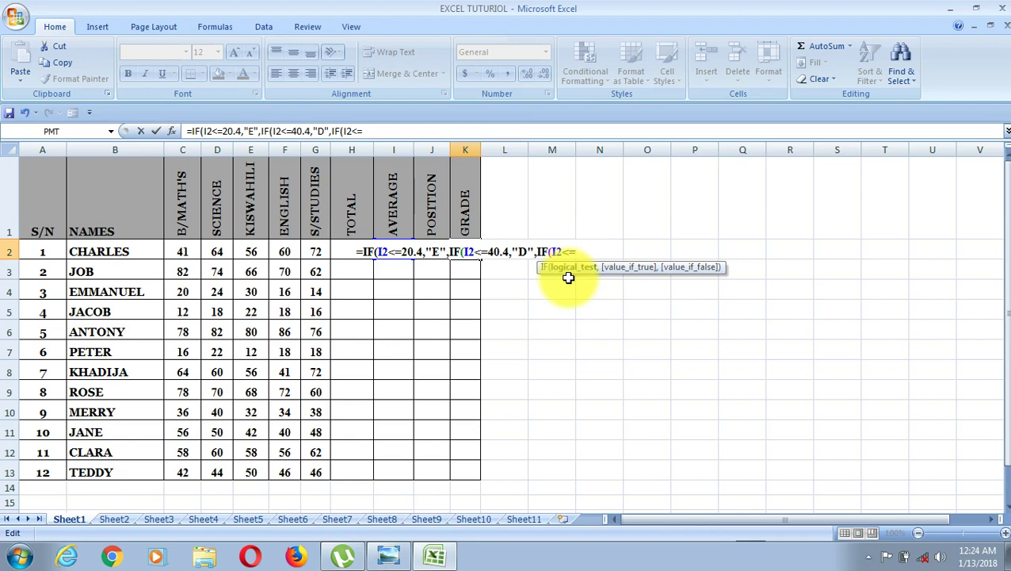
type("6")
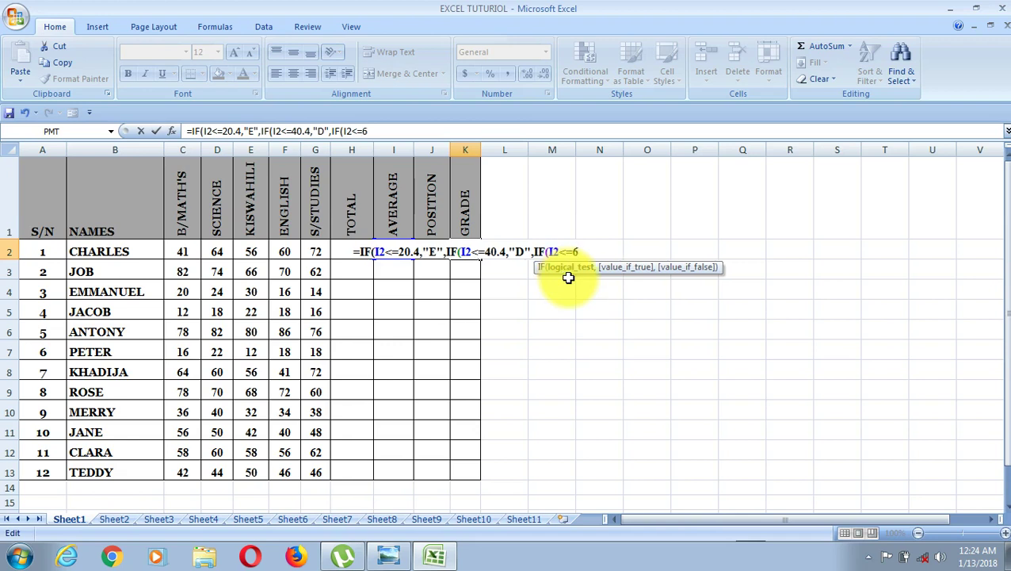
type("0.")
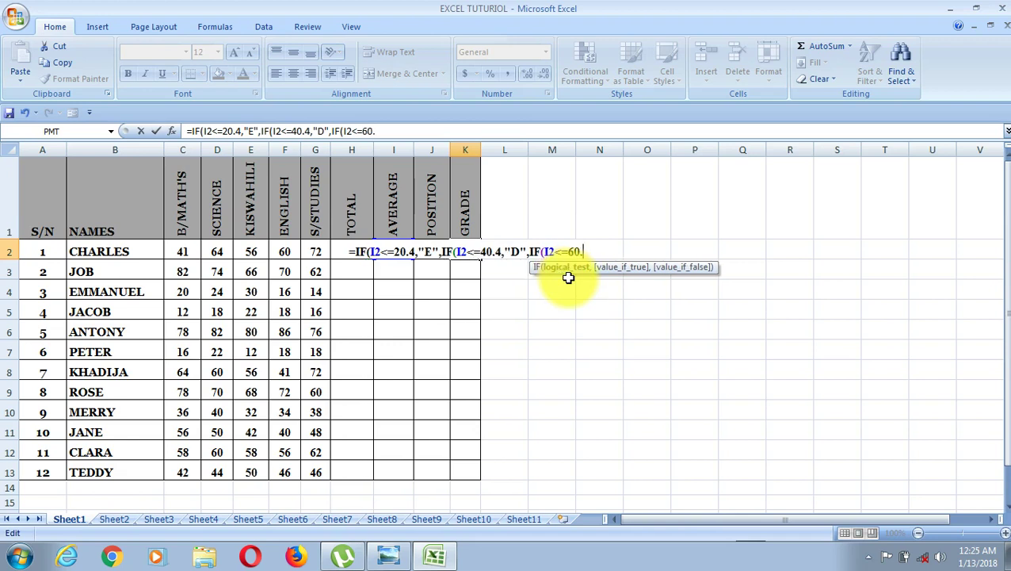
type("4,")
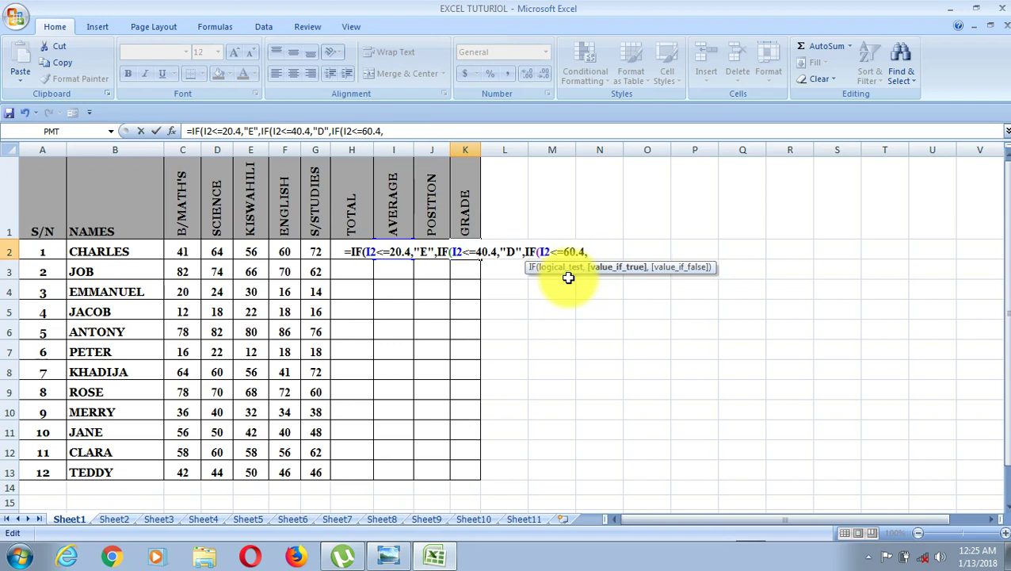
type("\"")
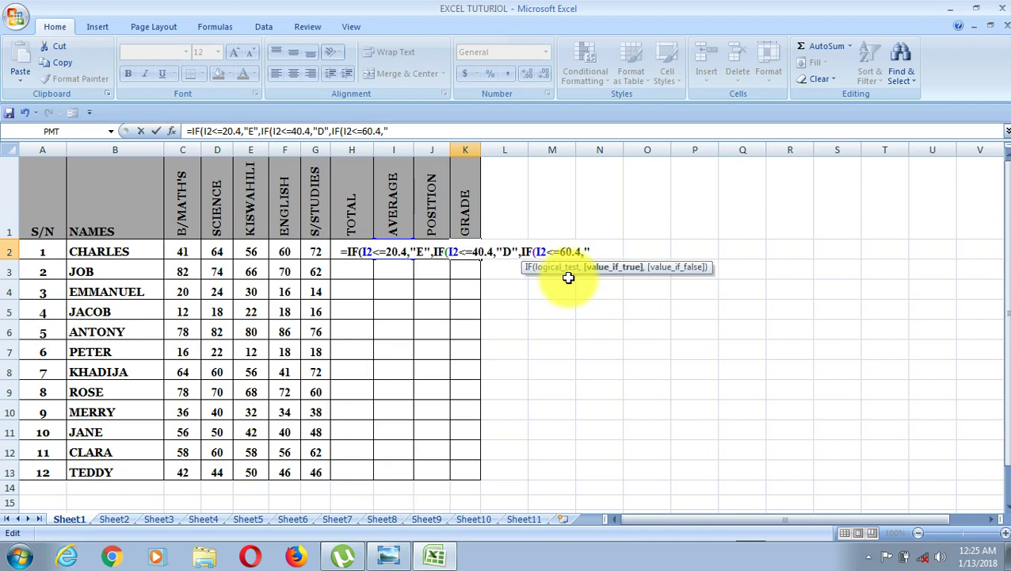
type("C")
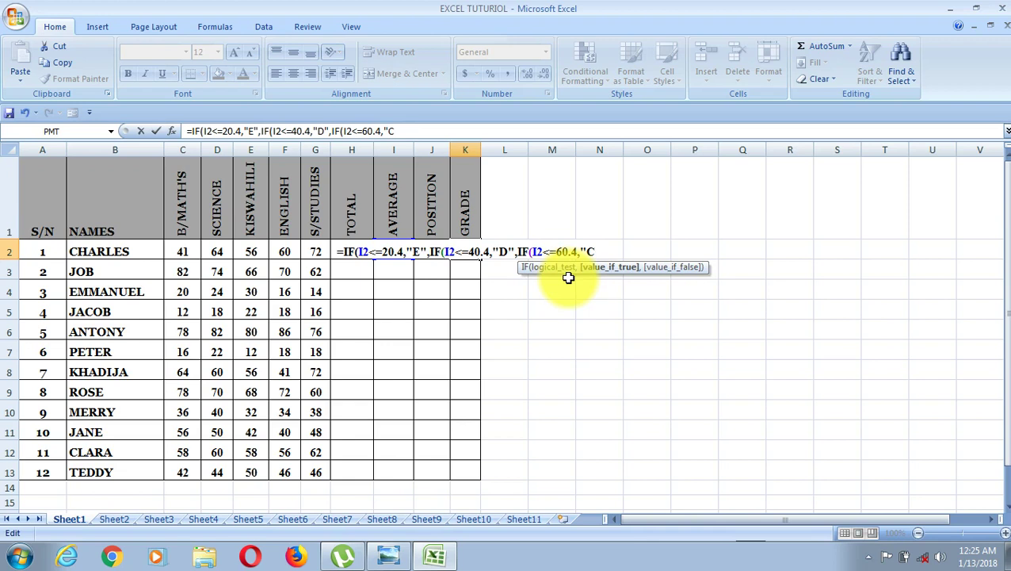
type("\"")
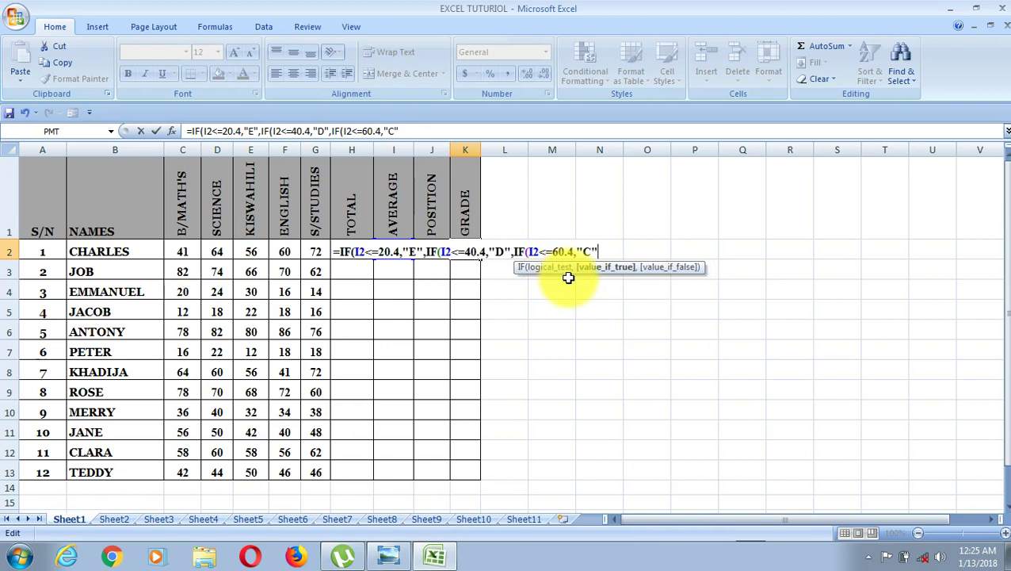
type(",")
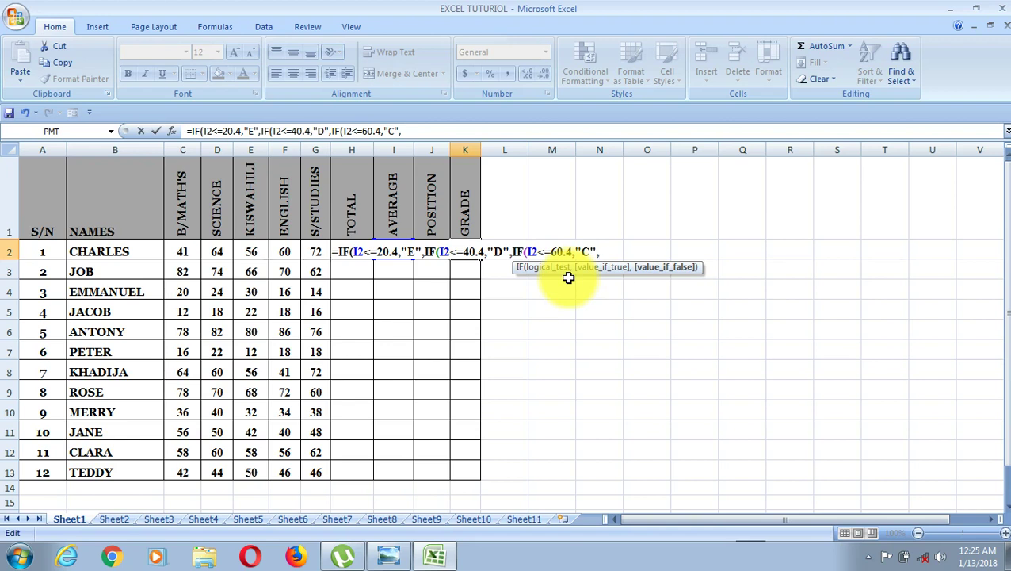
Step: Extend K2's nested grade formula with an IF returning "B" when I2<=80.4
type("I")
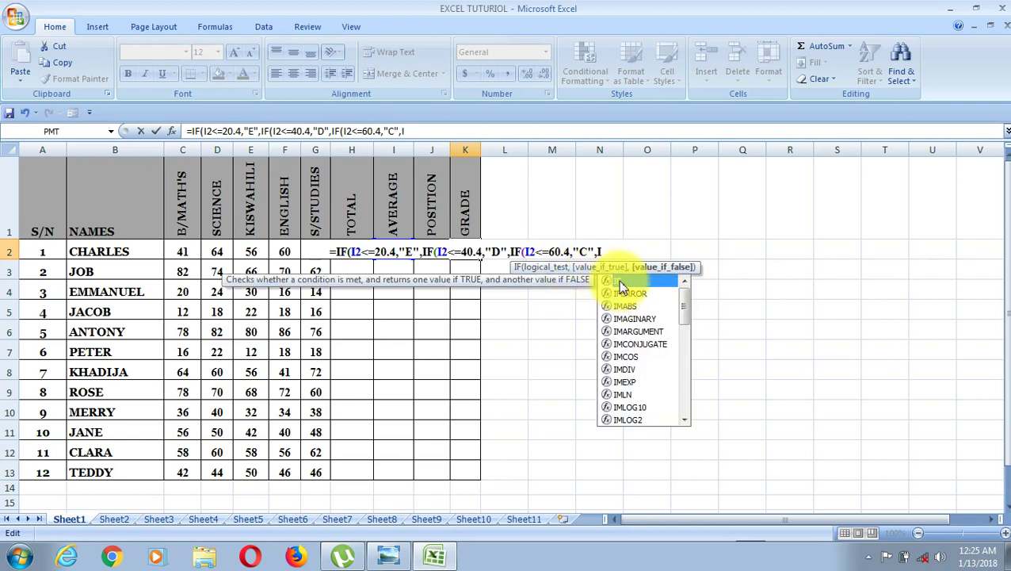
double_click(618, 280)
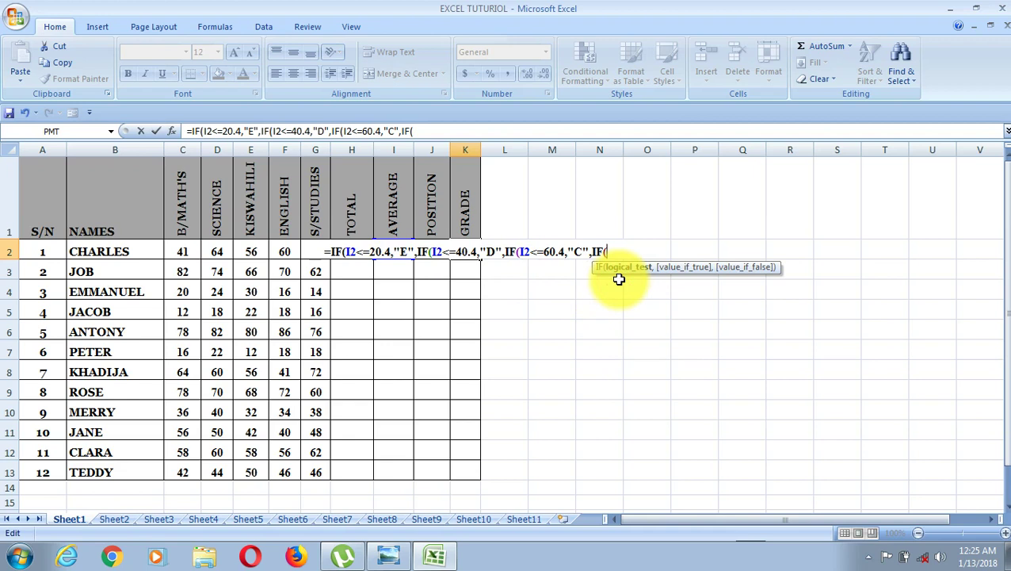
type("I2")
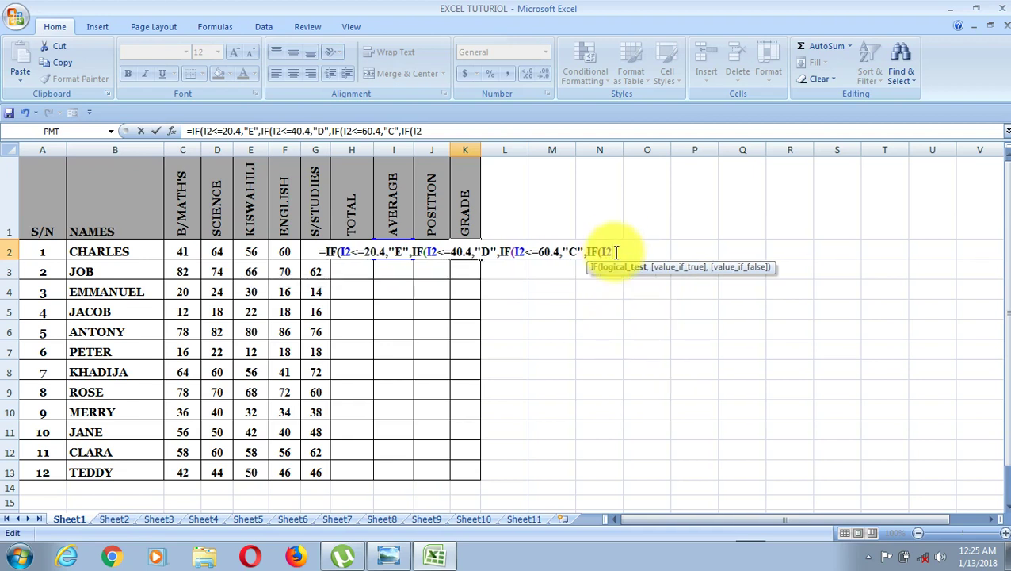
type("<")
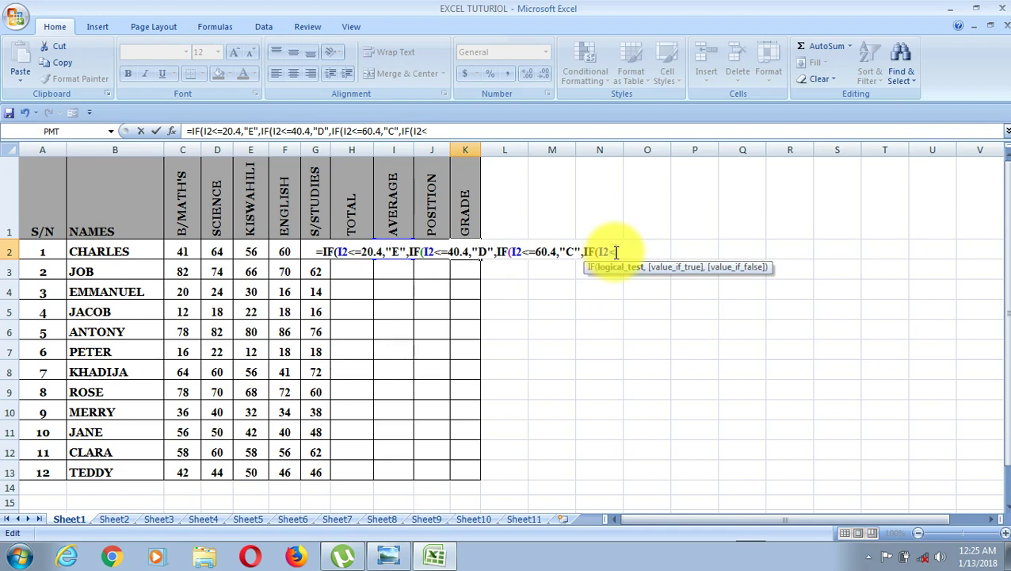
type("=")
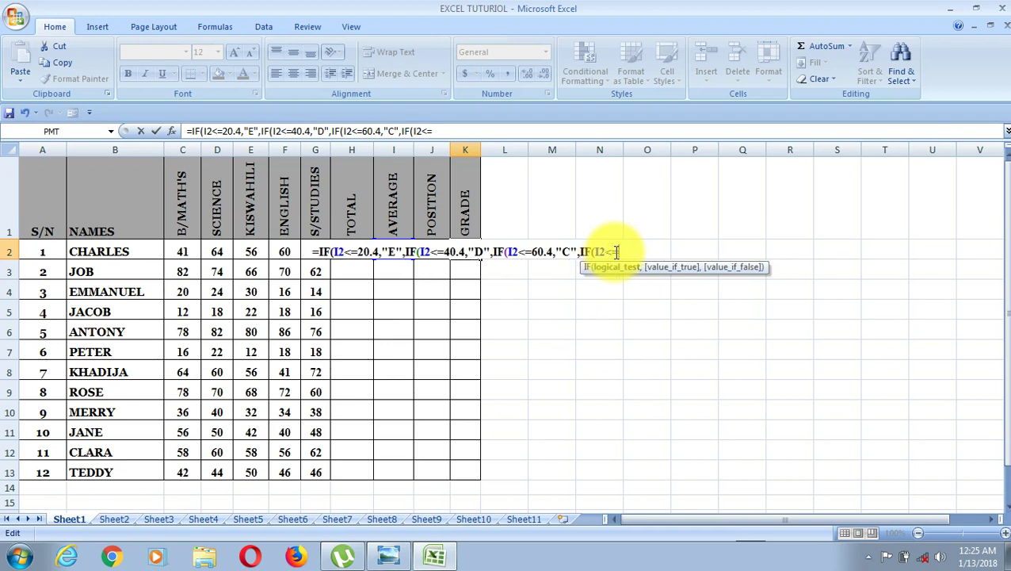
type("8")
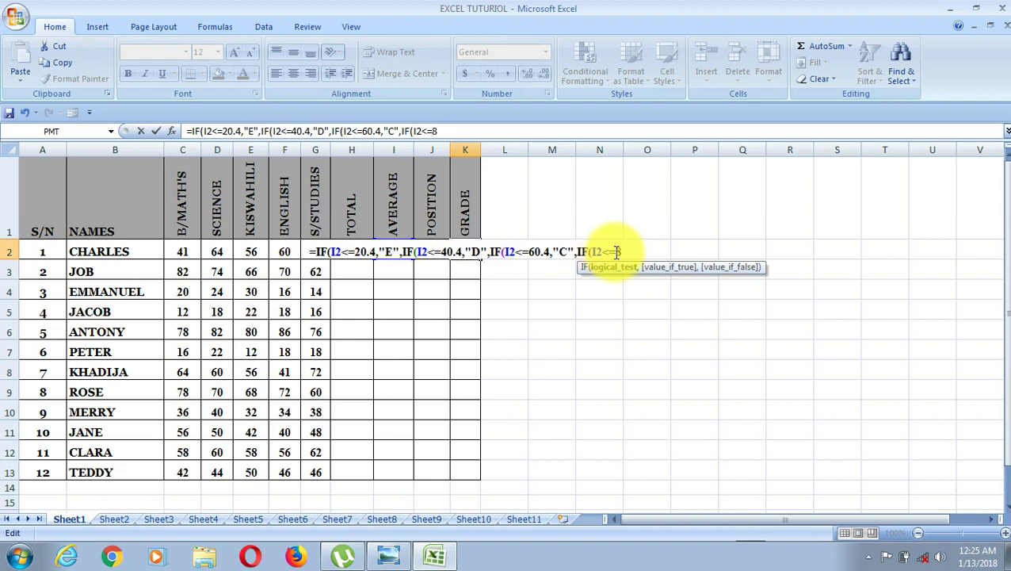
type("0")
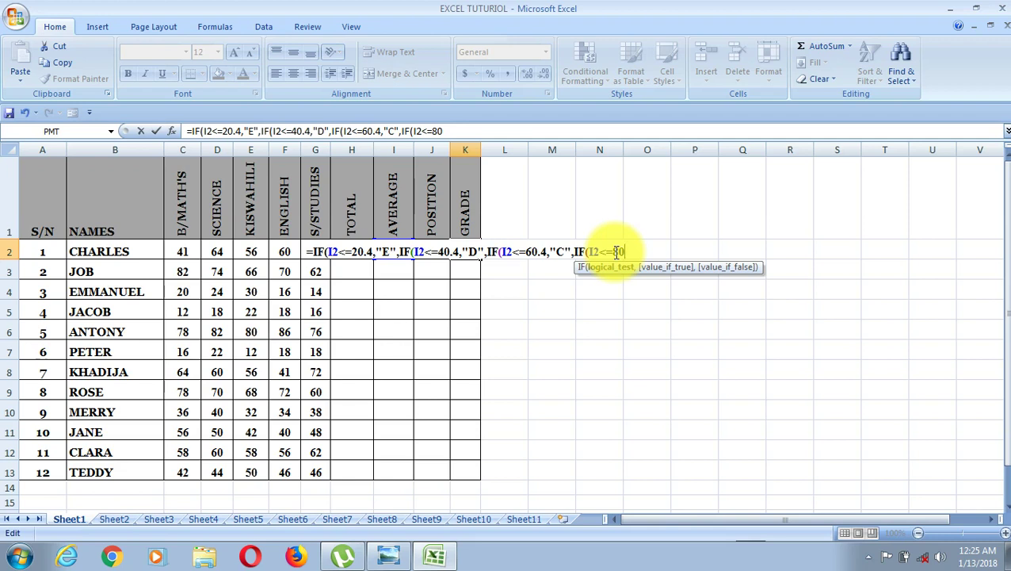
type(".")
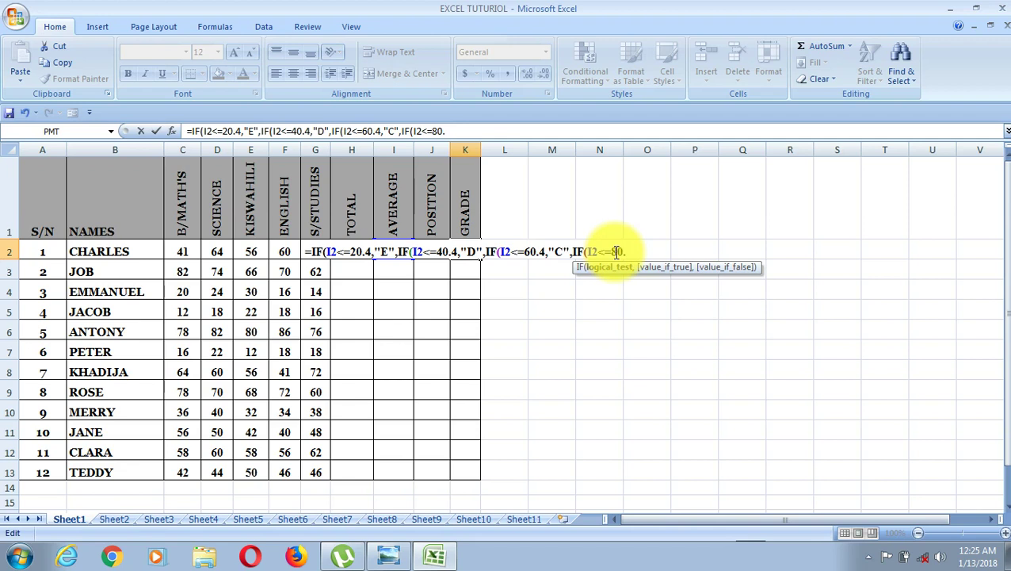
type("4")
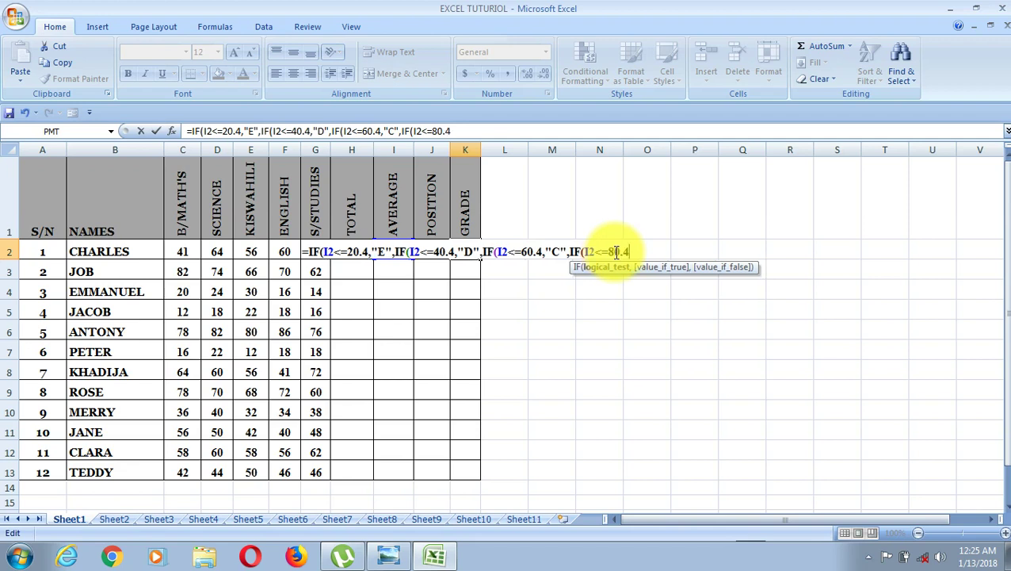
type(",")
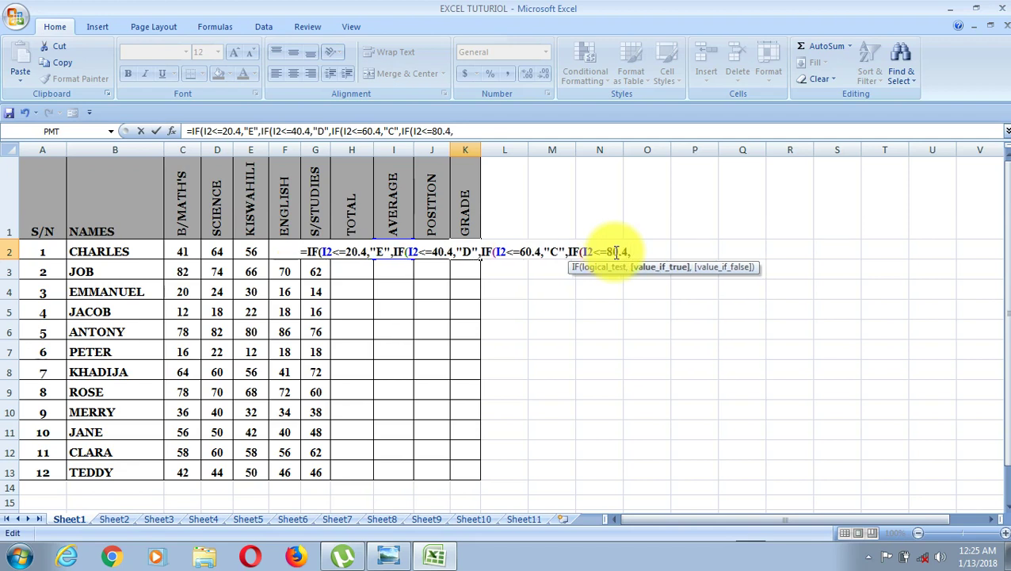
type("\"")
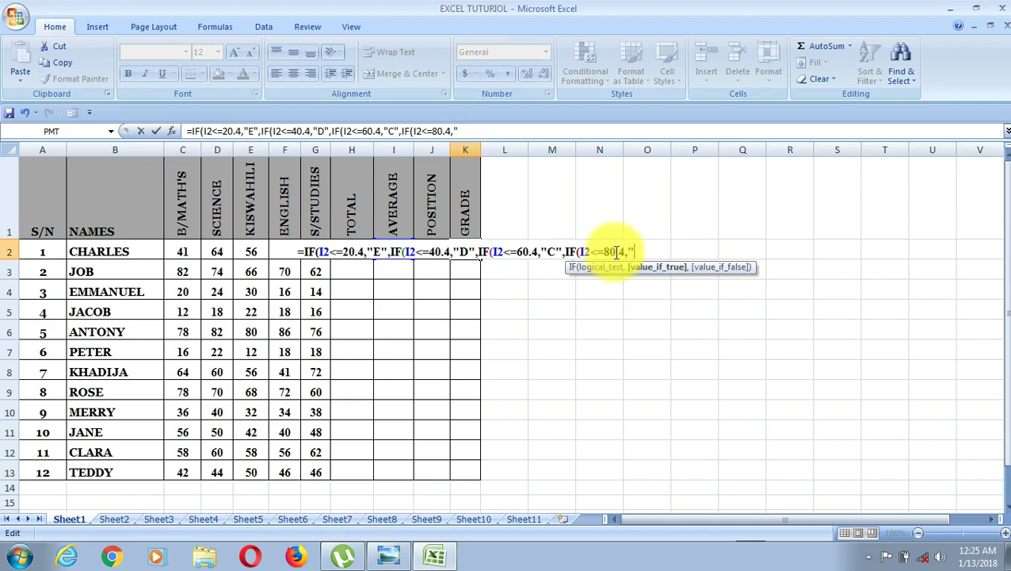
type("B\",")
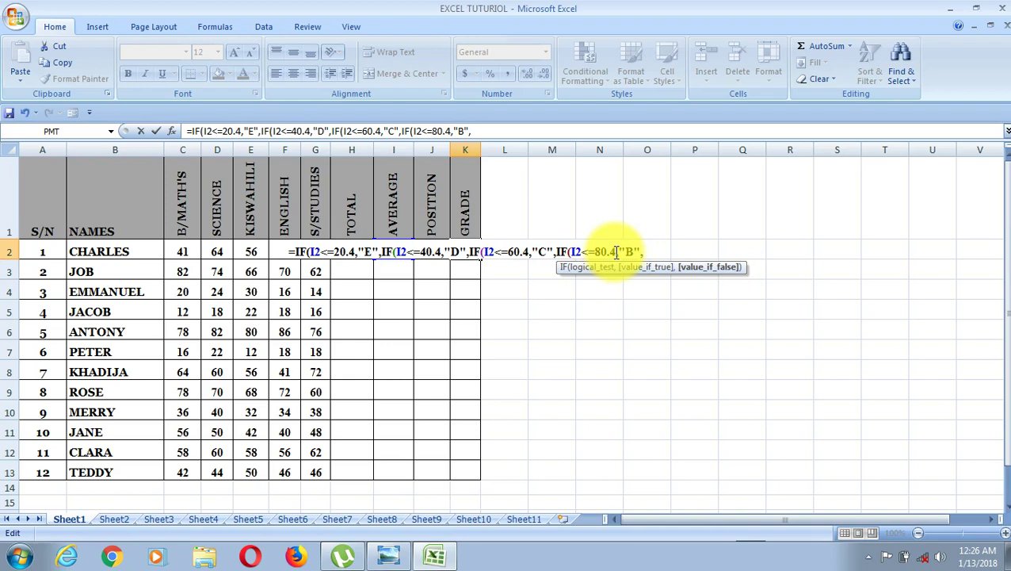
type("I")
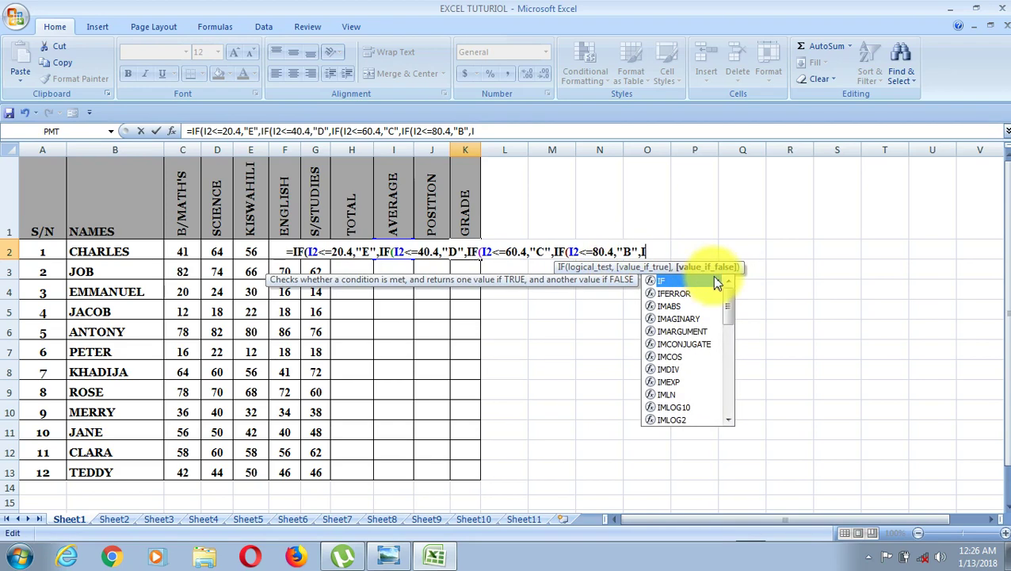
Step: Add the final nested IF in K2, returning "A" when I2<=100
double_click(662, 279)
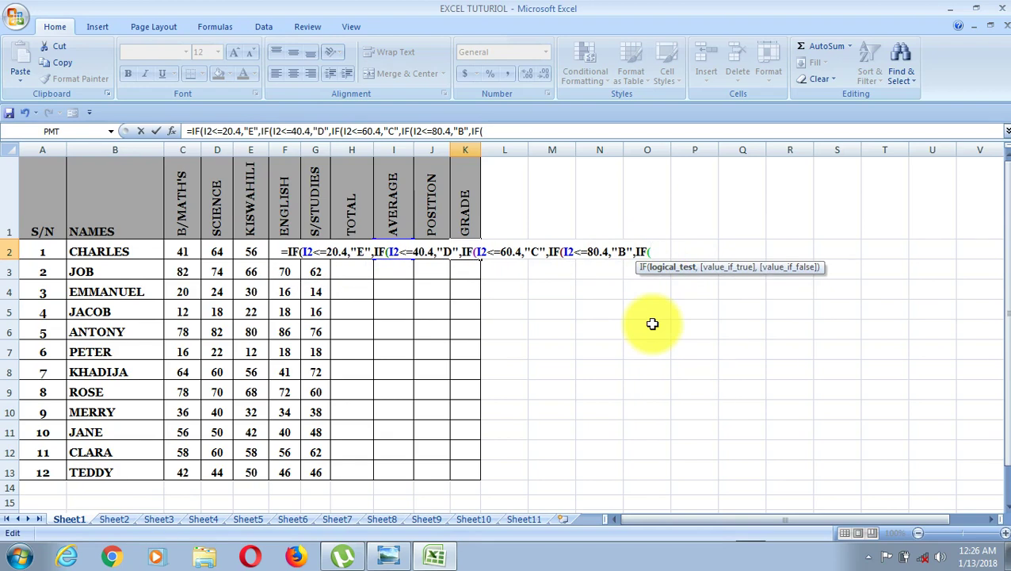
type("I2")
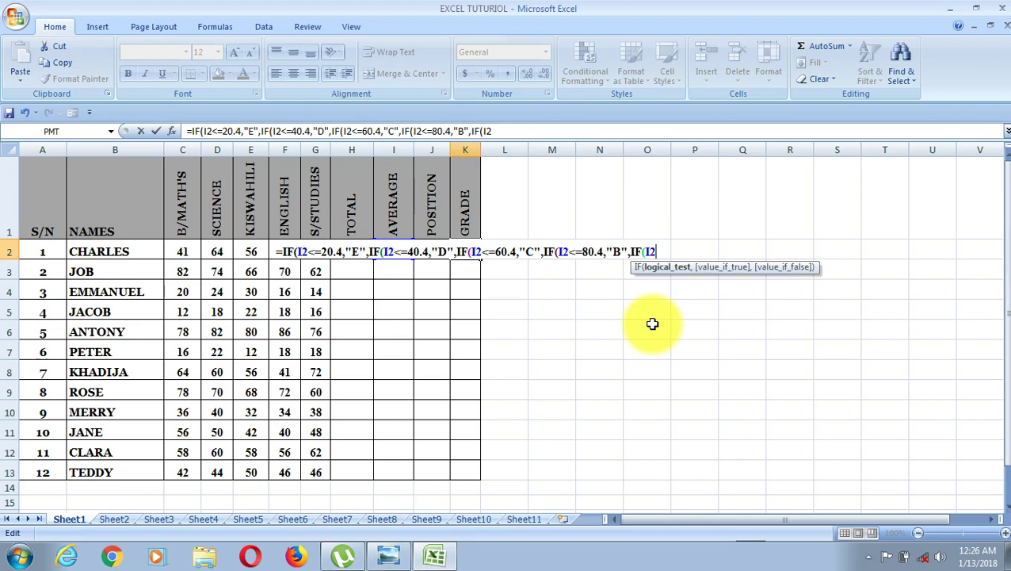
type("<")
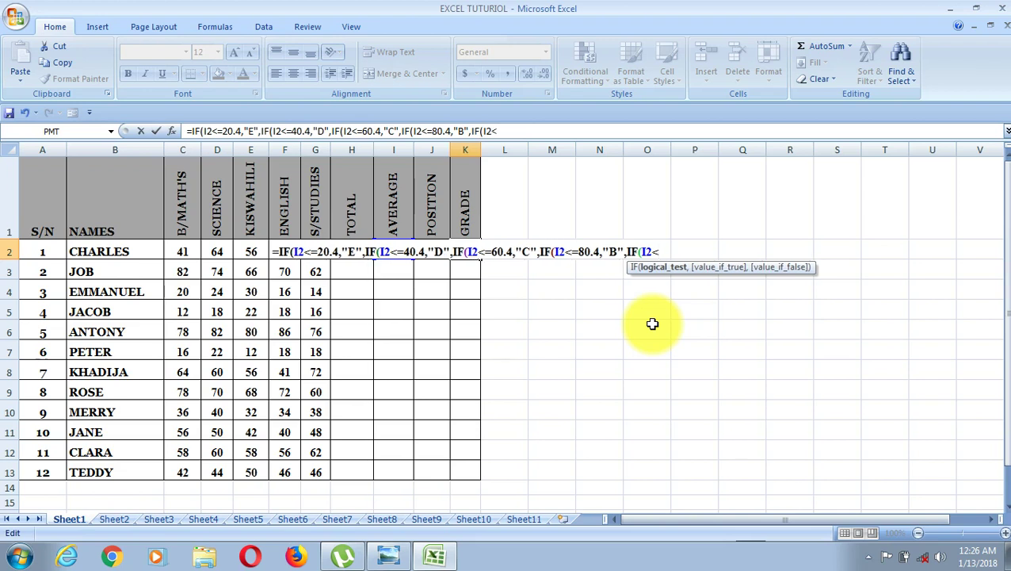
type("=")
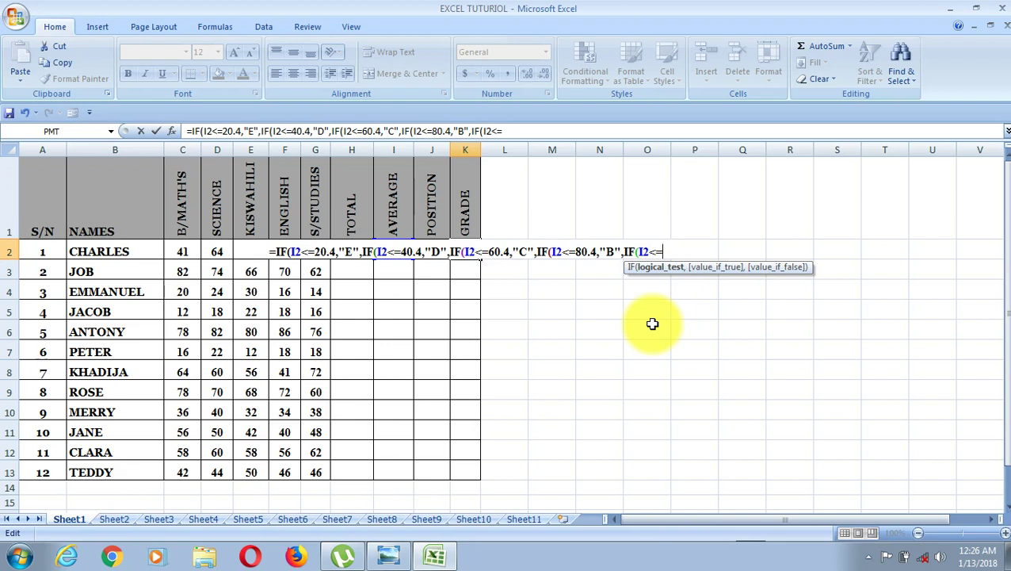
type("100")
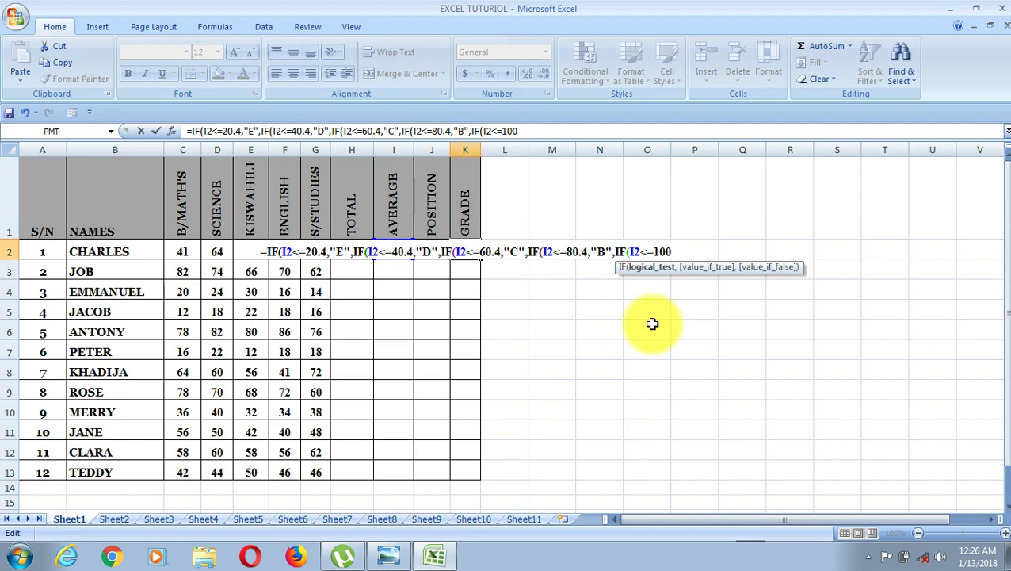
type(",")
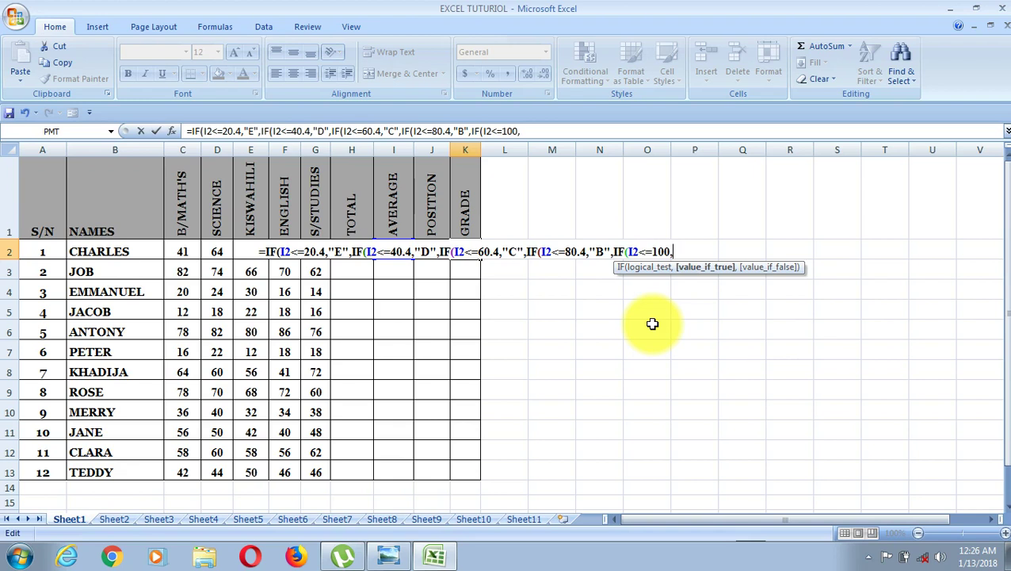
type("\"")
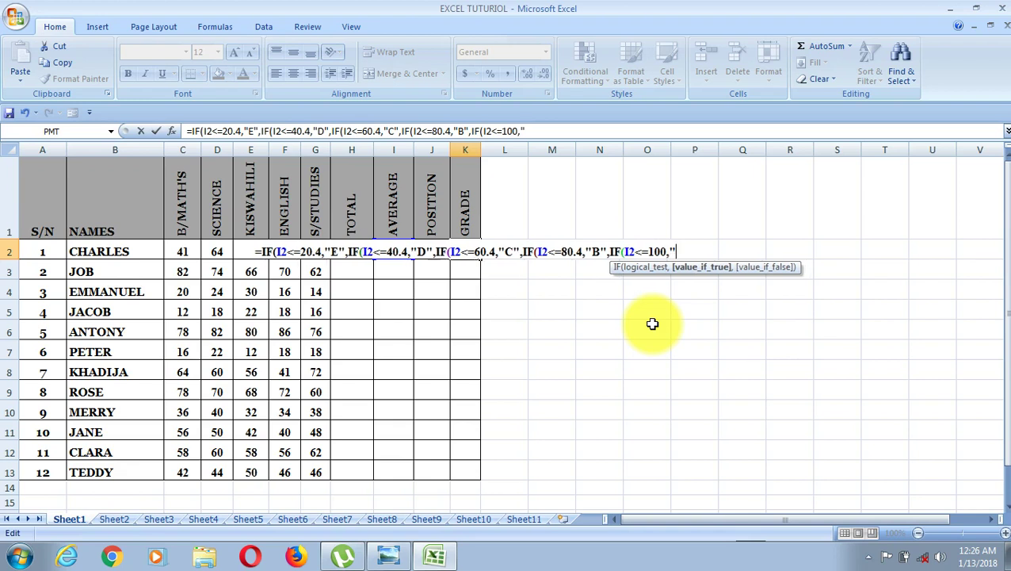
type("A")
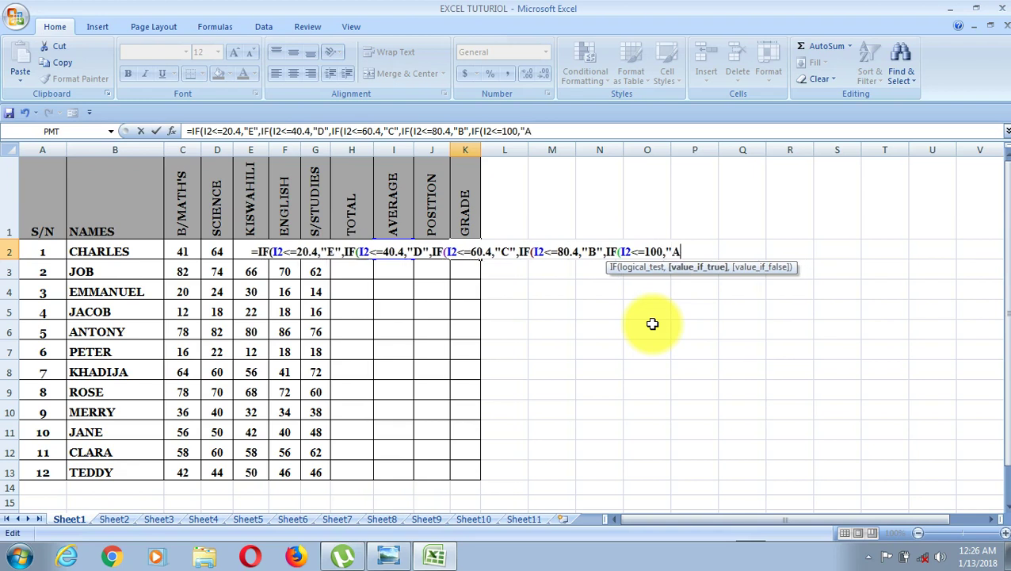
type("\"")
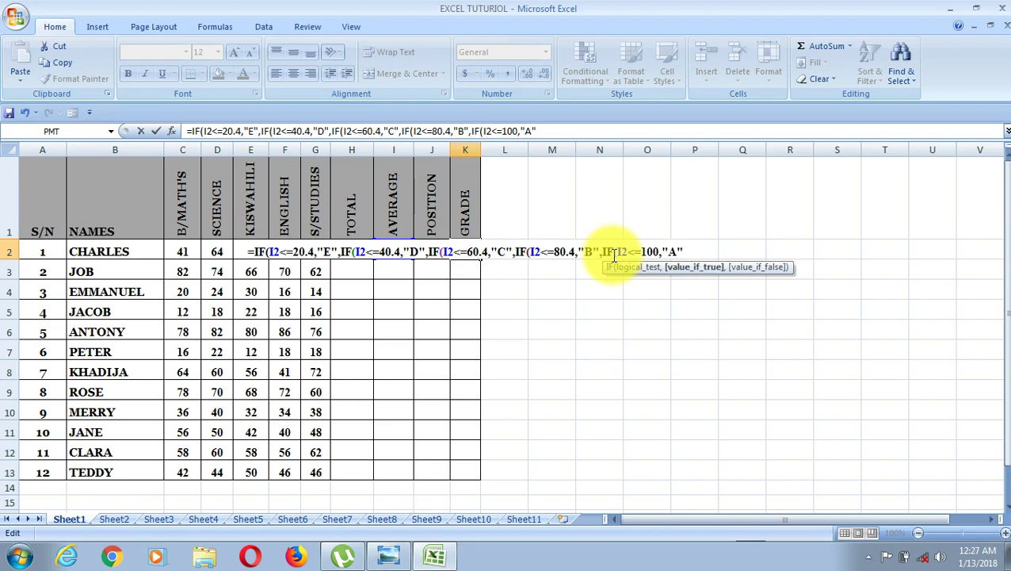
Step: Close all the nested IF brackets in K2 and enter the grade formula
type(",")
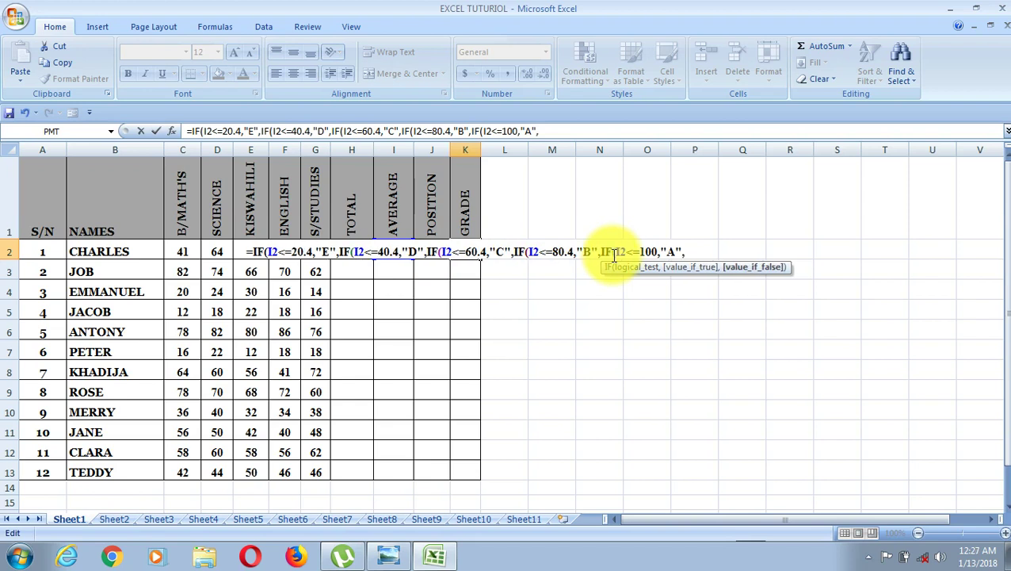
type(")")
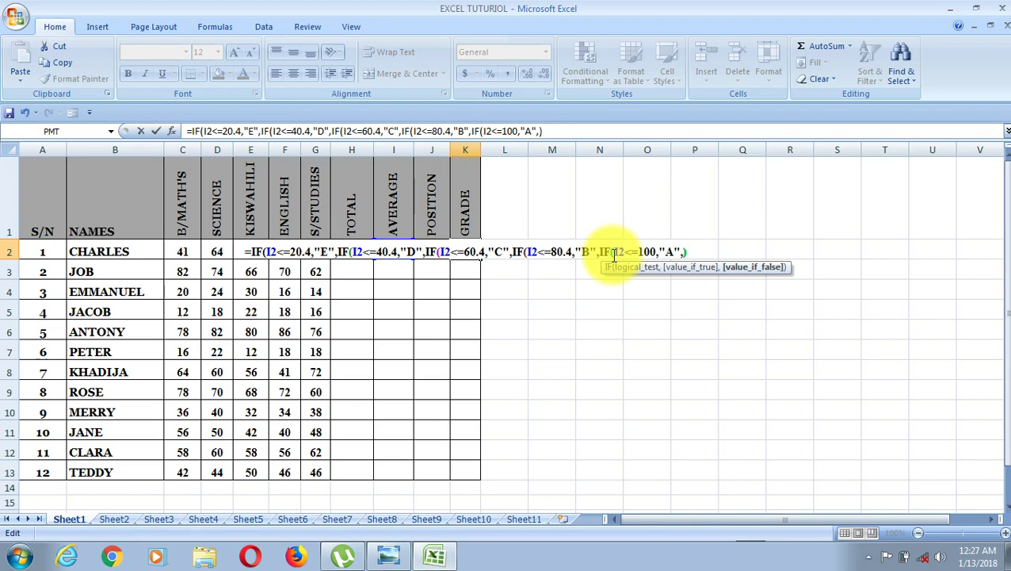
type("))")
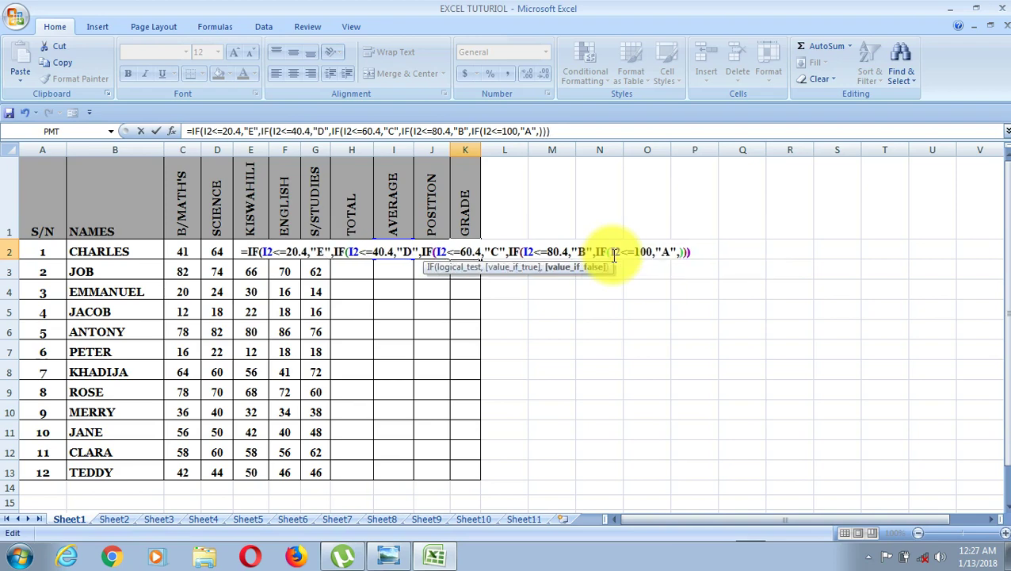
type("))")
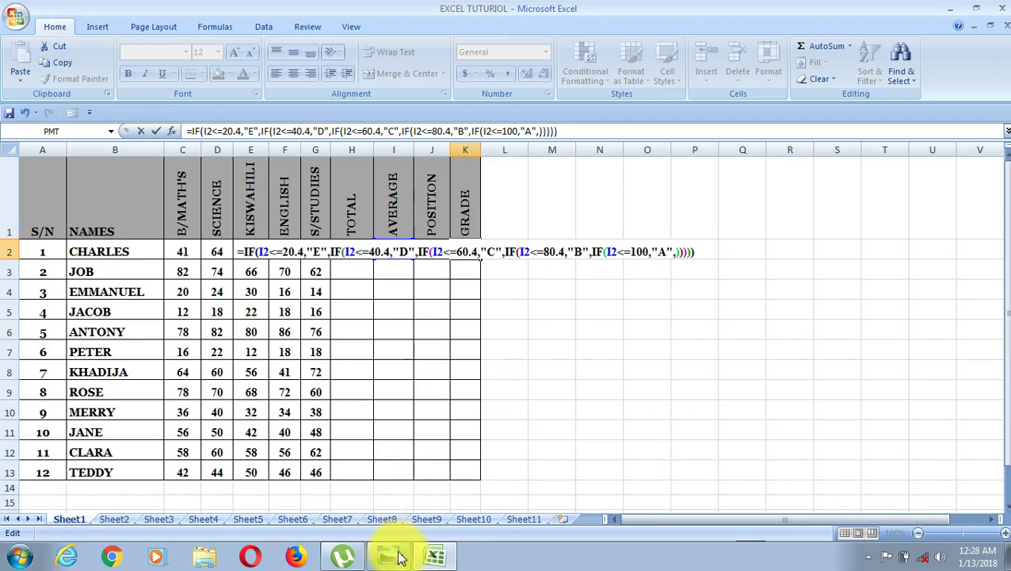
mouse_move(400, 557)
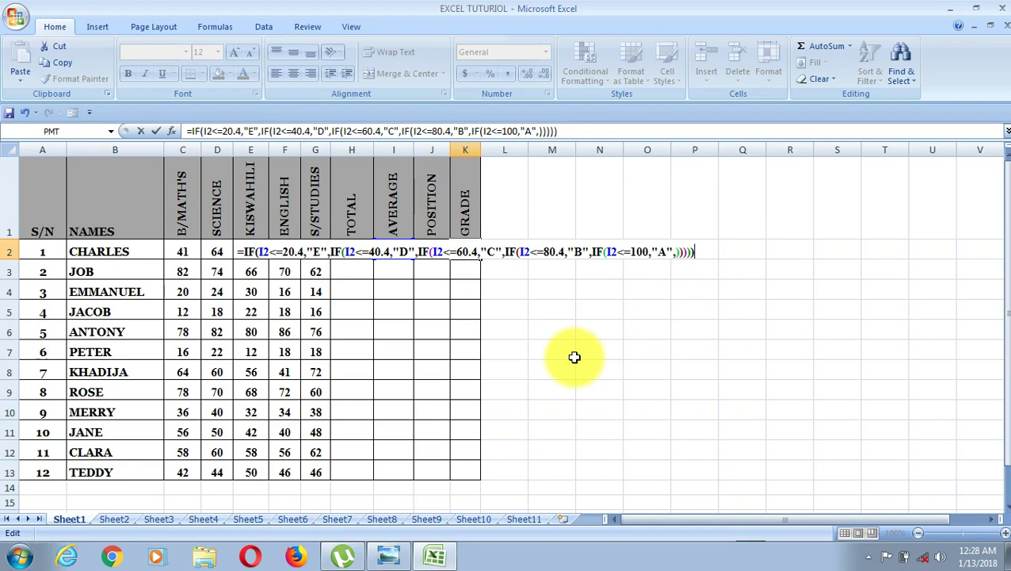
key("Return")
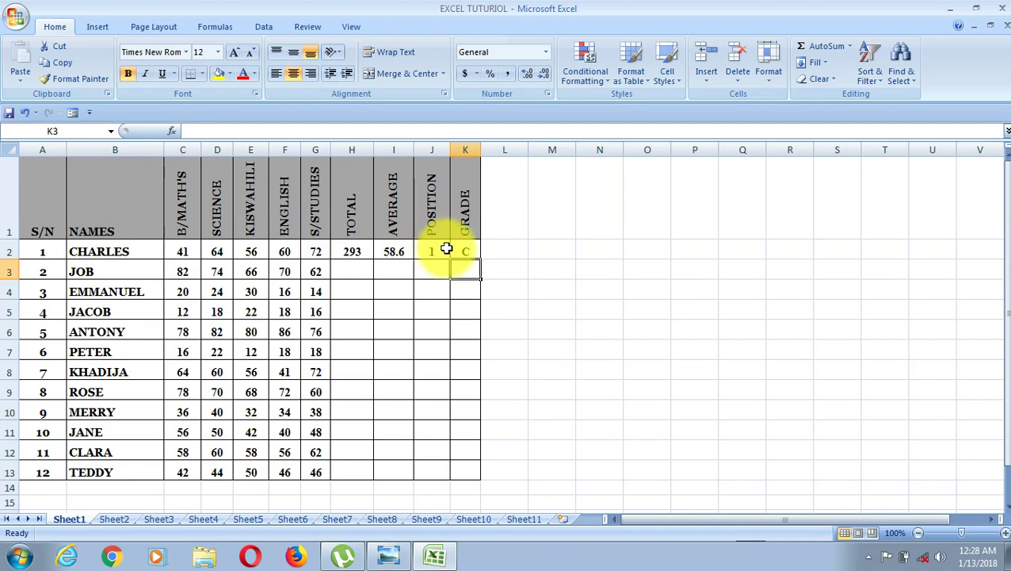
Step: Fill the TOTAL, AVERAGE, POSITION and GRADE formulas down to row 13, then select the student rows
left_click(353, 252)
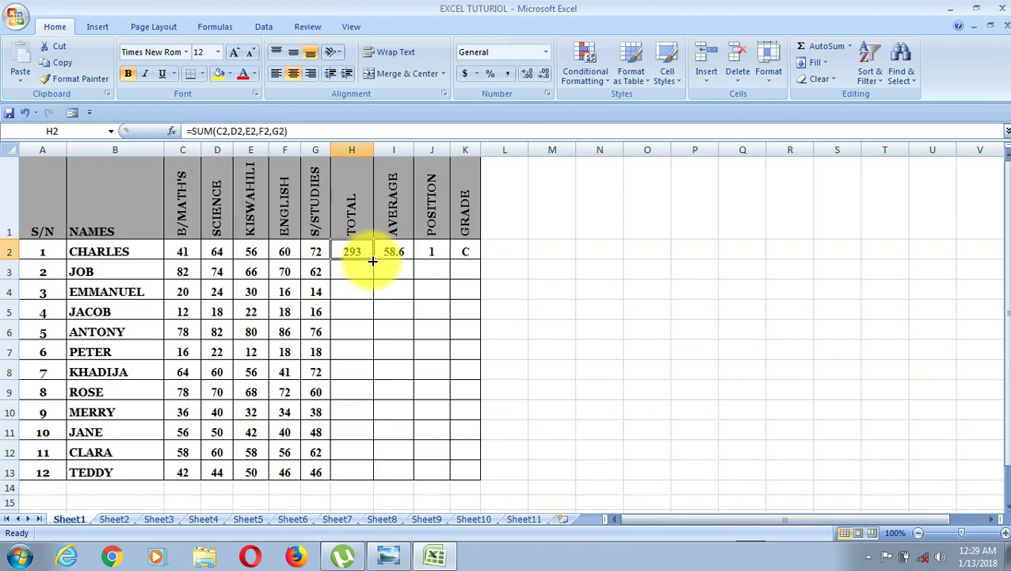
double_click(373, 261)
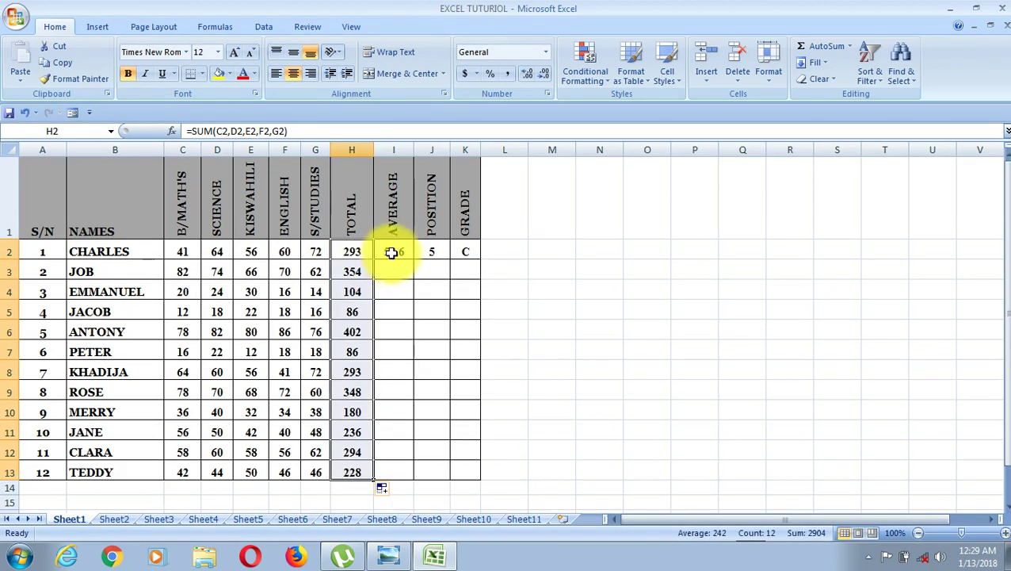
left_click(394, 252)
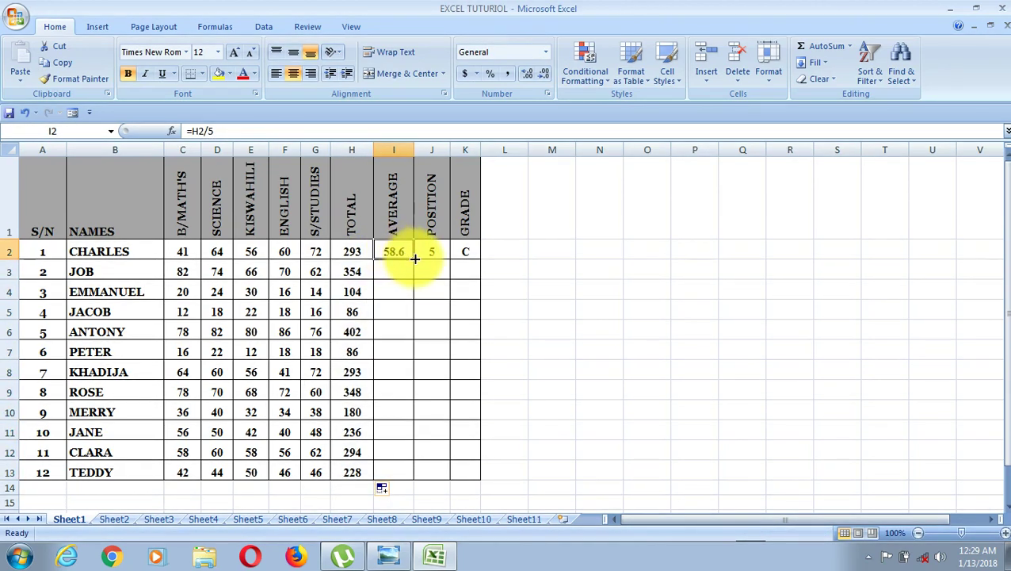
double_click(414, 259)
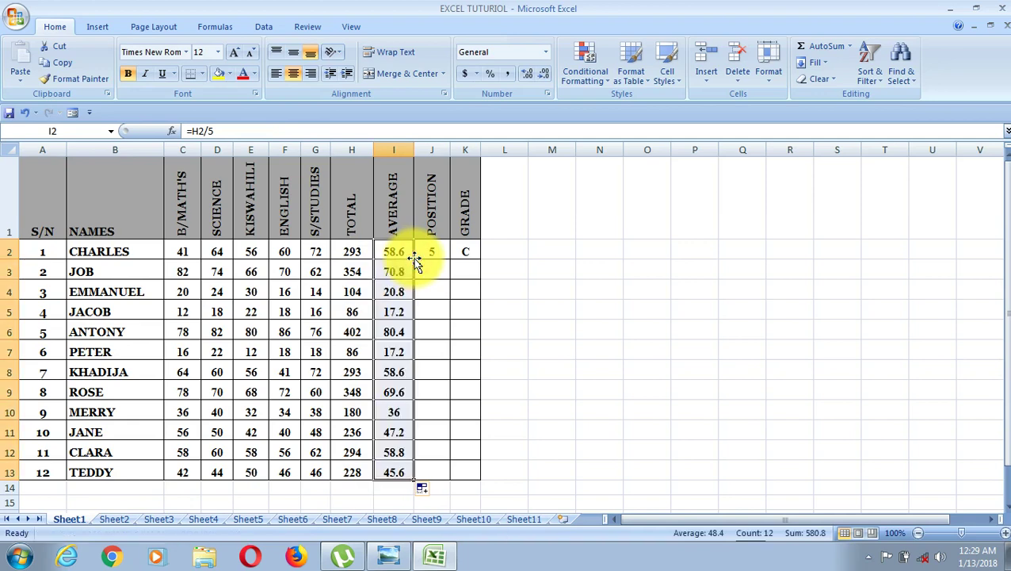
left_click(432, 252)
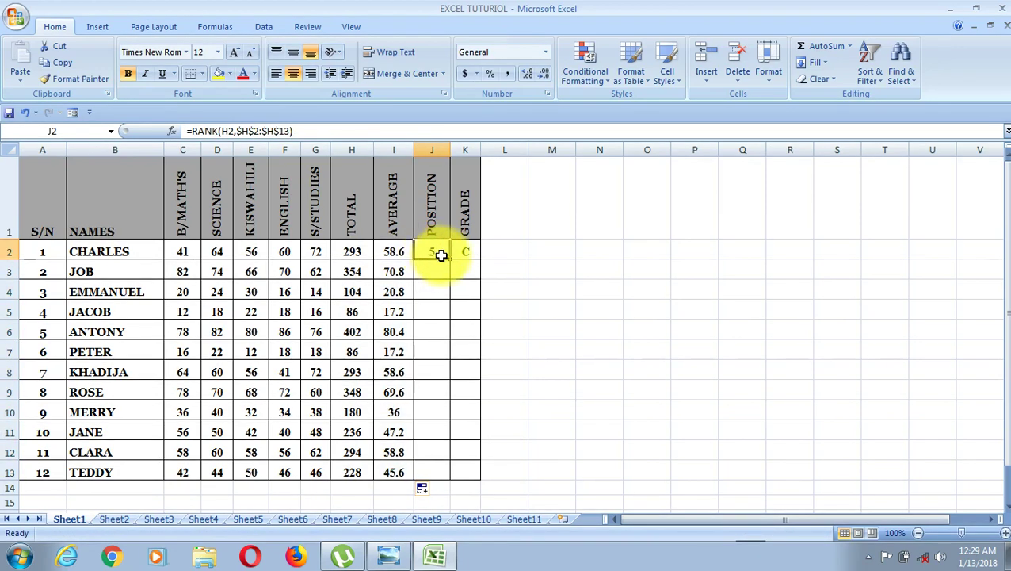
double_click(449, 259)
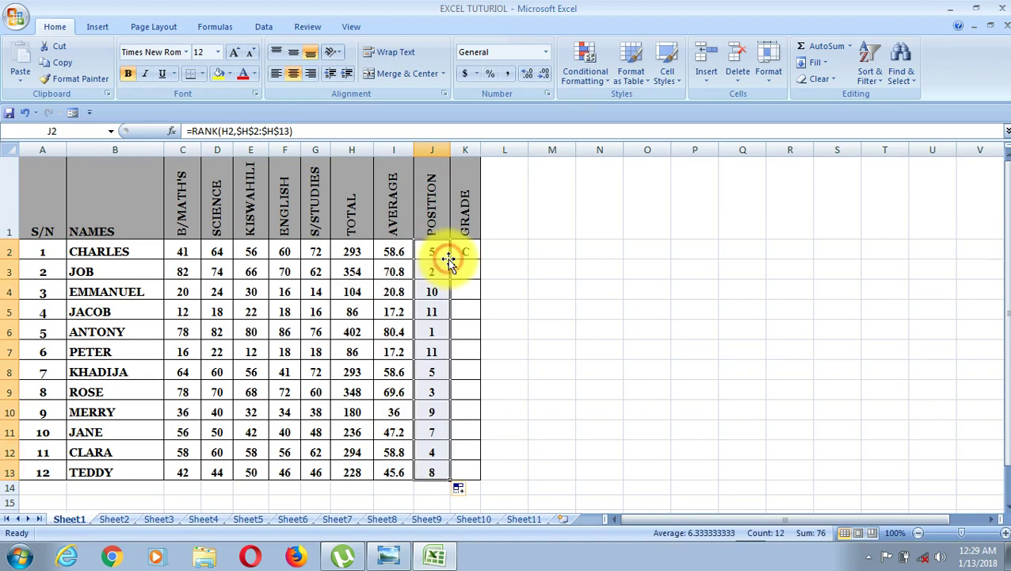
left_click(466, 252)
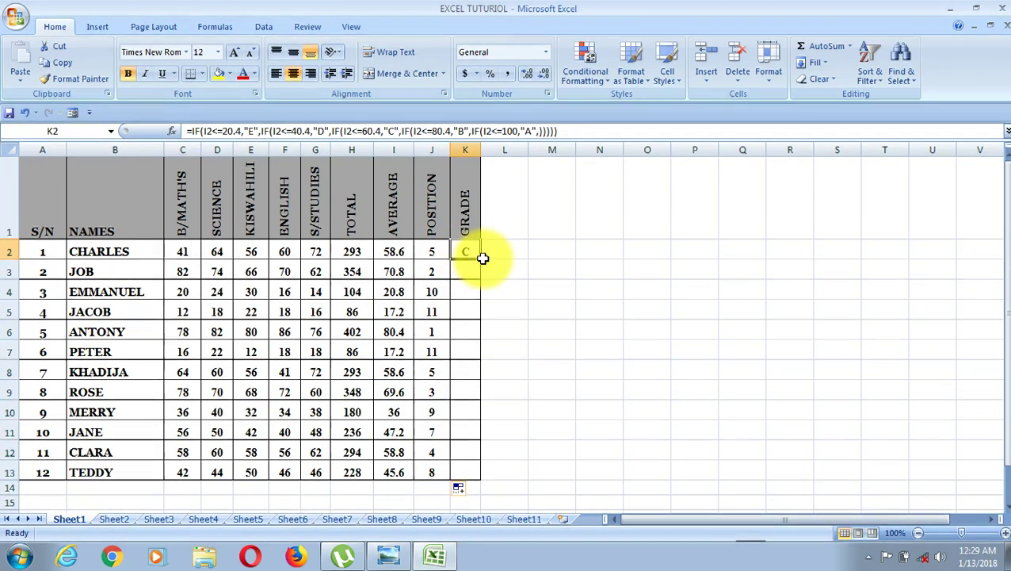
double_click(483, 259)
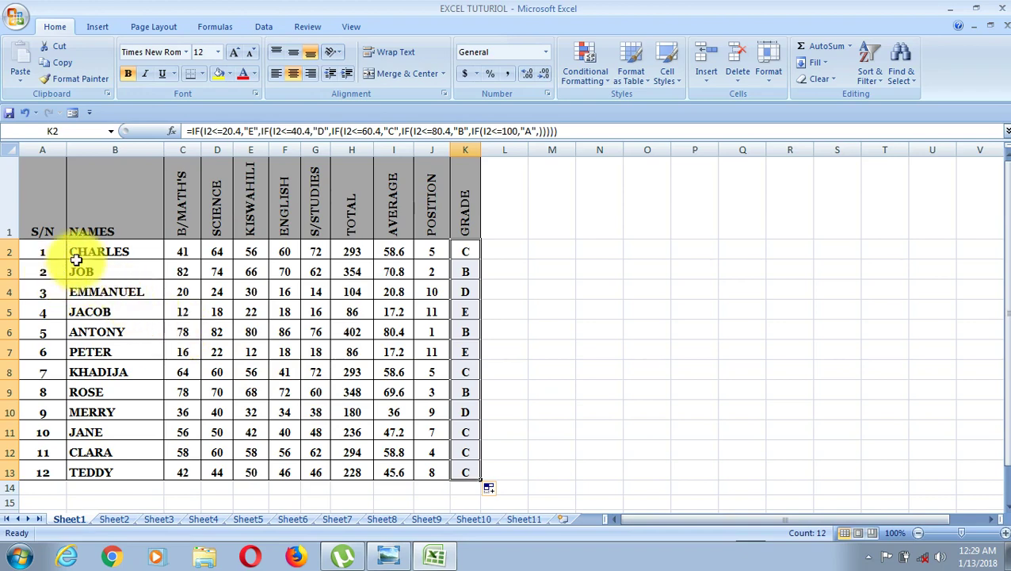
left_click_drag(73, 250, 476, 482)
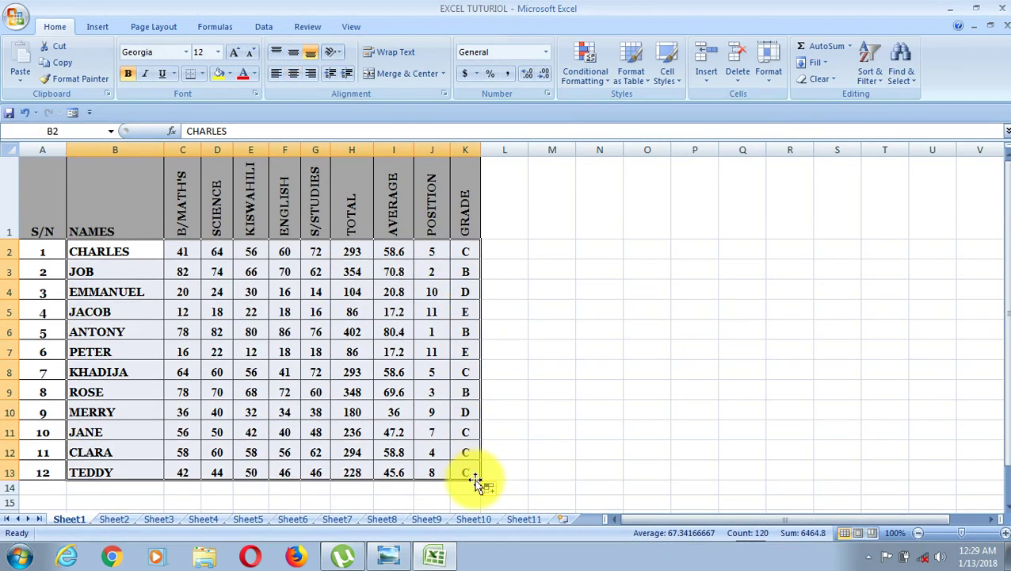
Step: Sort the selected student rows by TOTAL from Largest to Smallest
left_click(264, 28)
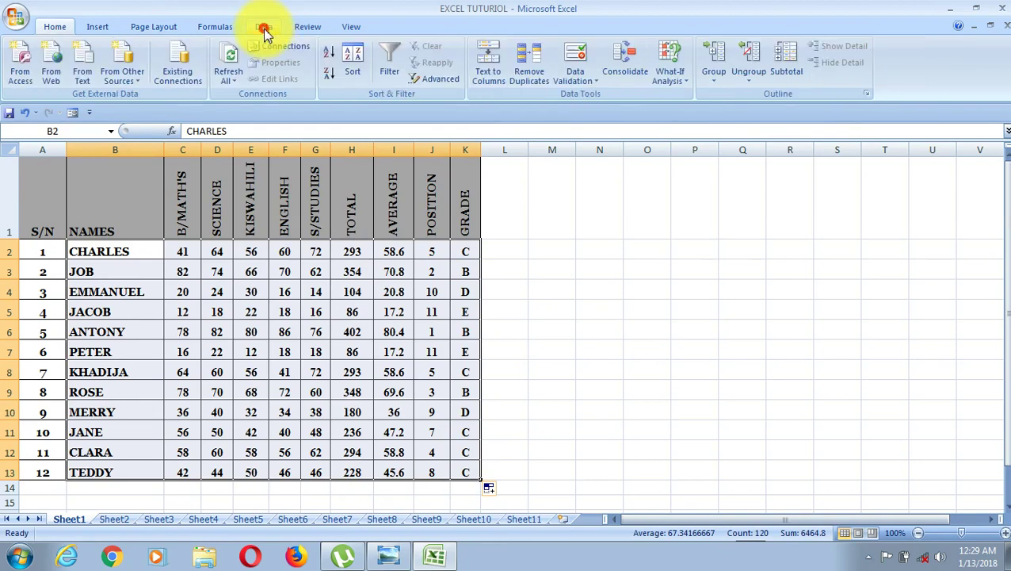
left_click(355, 74)
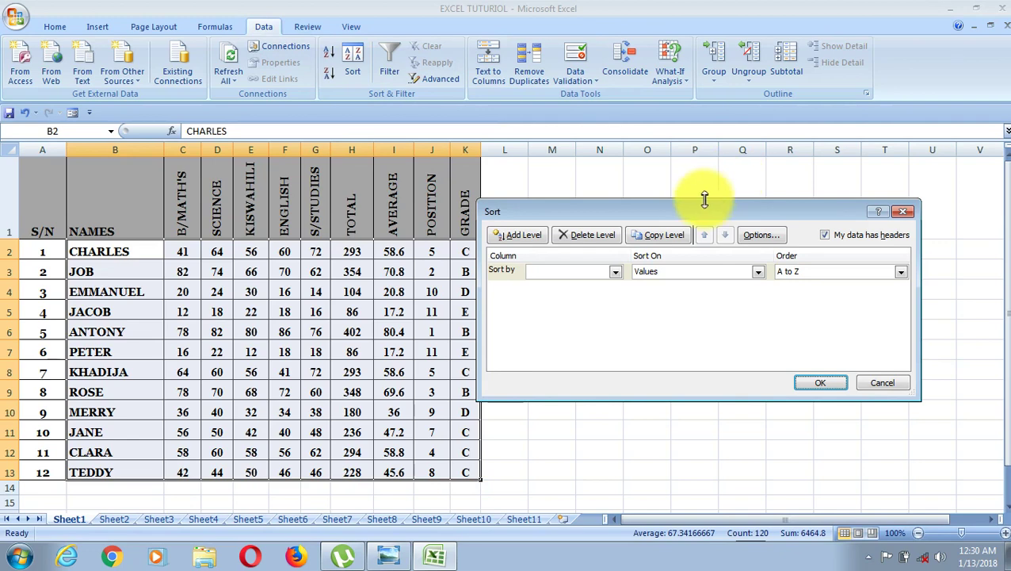
left_click_drag(691, 213, 725, 207)
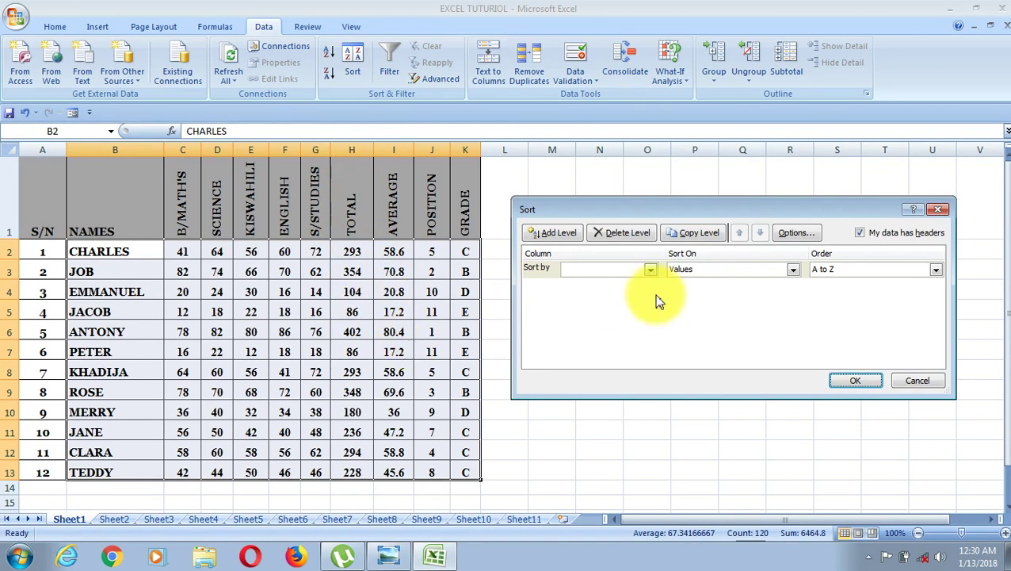
left_click(650, 270)
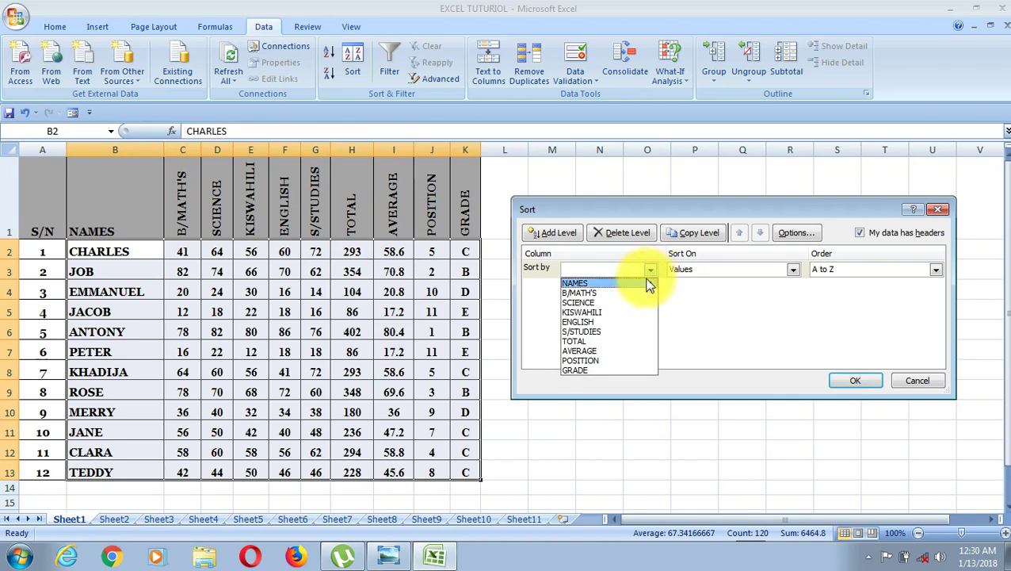
left_click(621, 347)
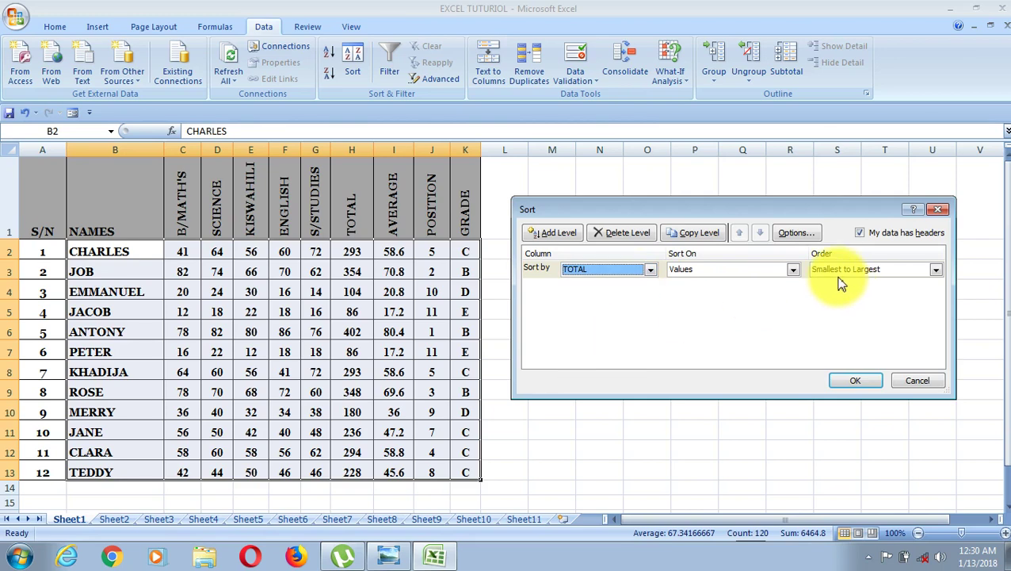
left_click(937, 270)
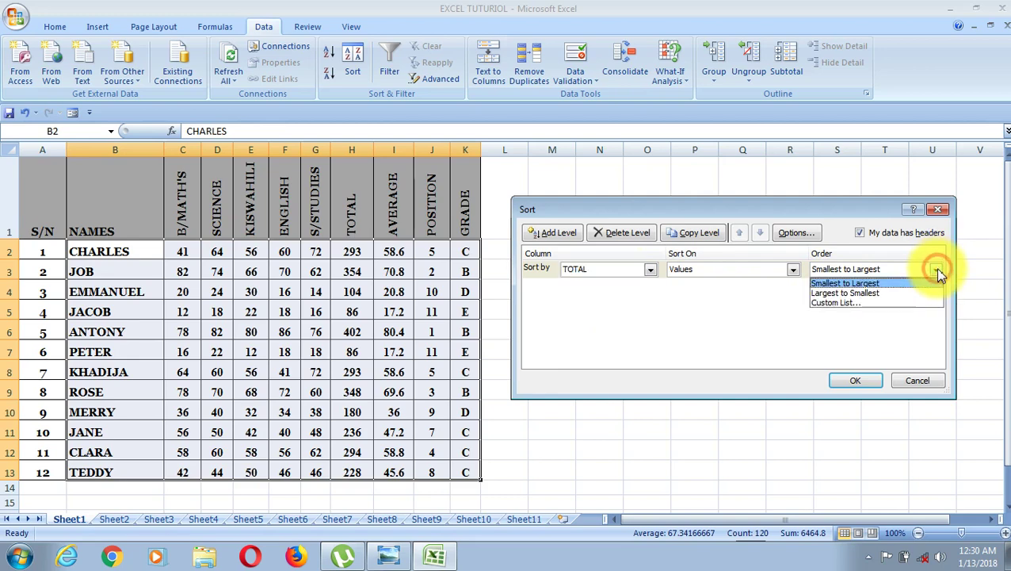
left_click(863, 293)
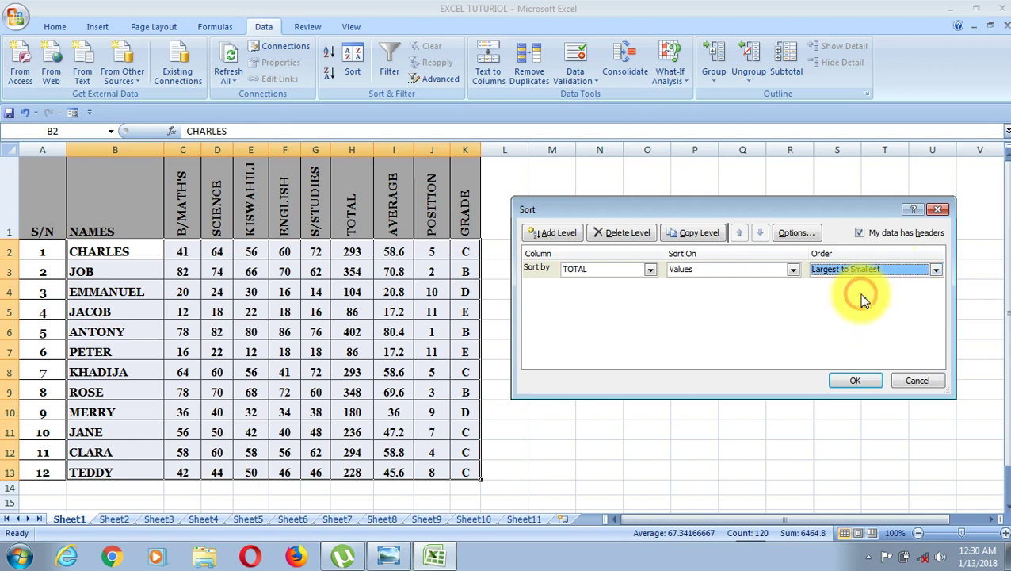
left_click(854, 380)
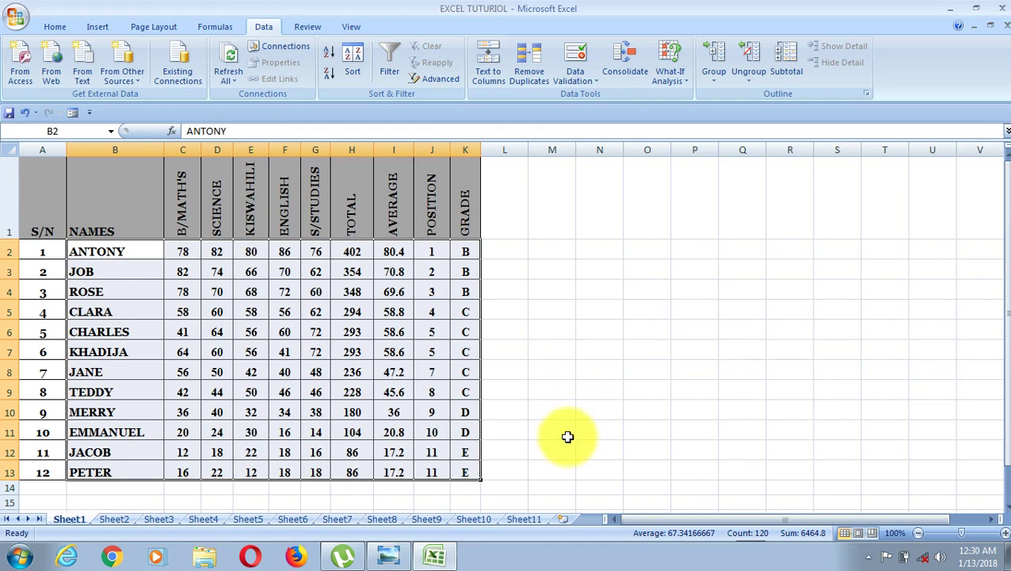